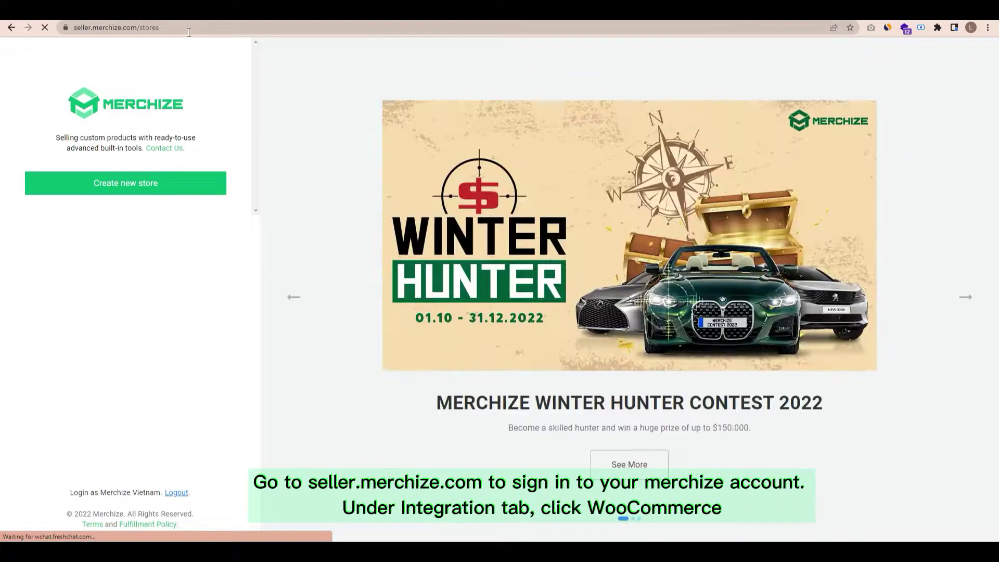
Connect WooCommerce store Merchize_sample at woo.mymerchize.com and approve Merchize's access.
click(67, 225)
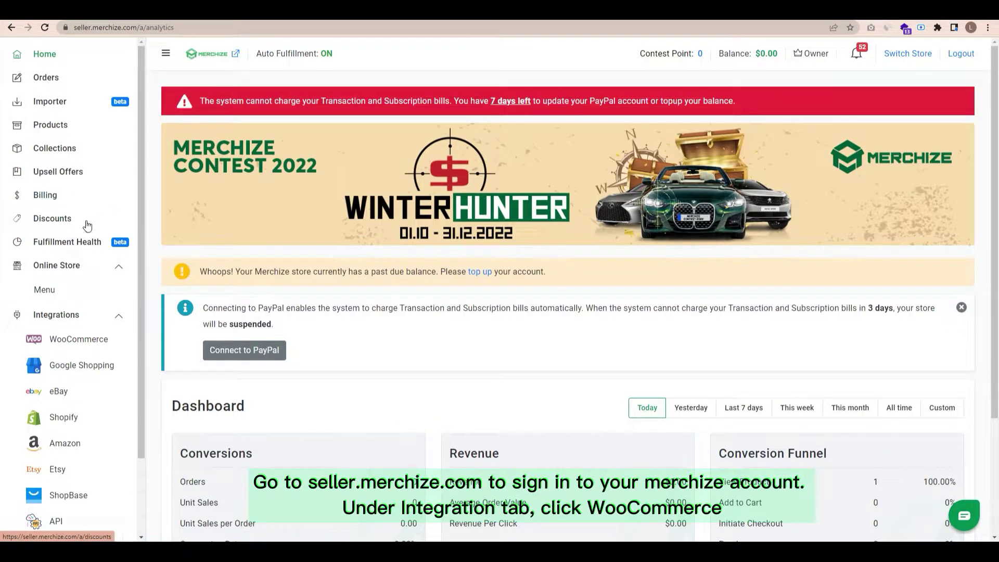
click(78, 339)
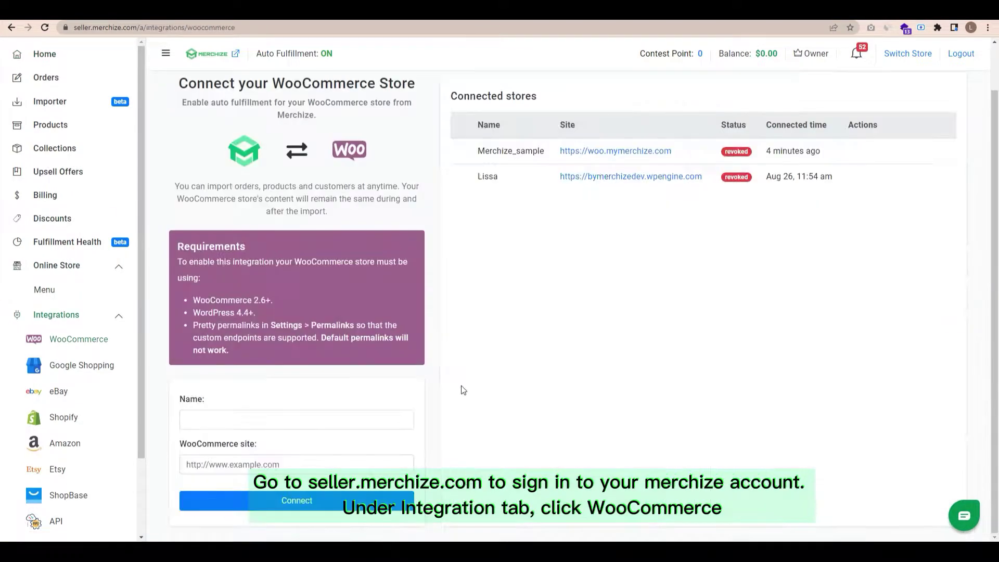
click(382, 417)
text(mple)
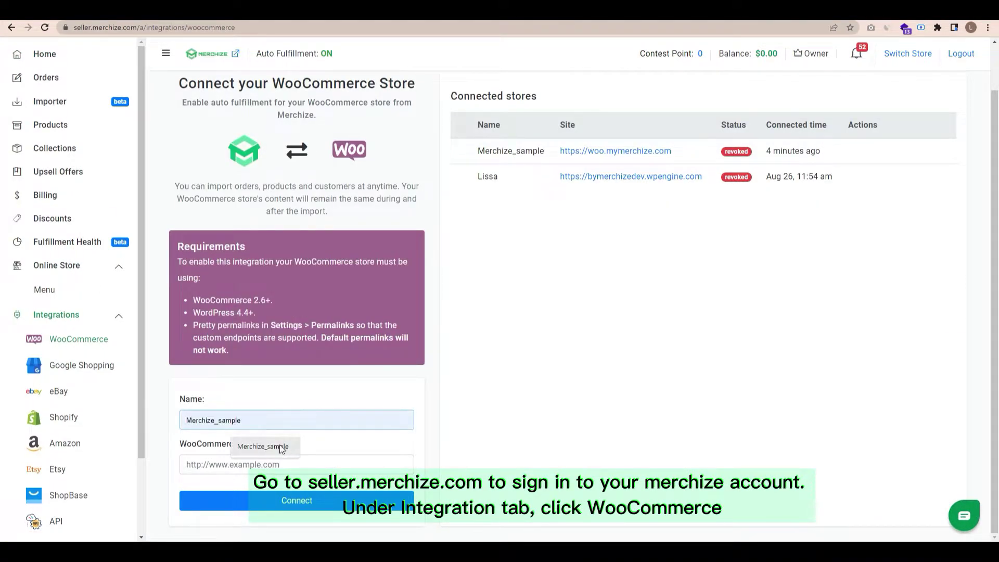
click(263, 446)
click(289, 464)
click(284, 491)
click(342, 504)
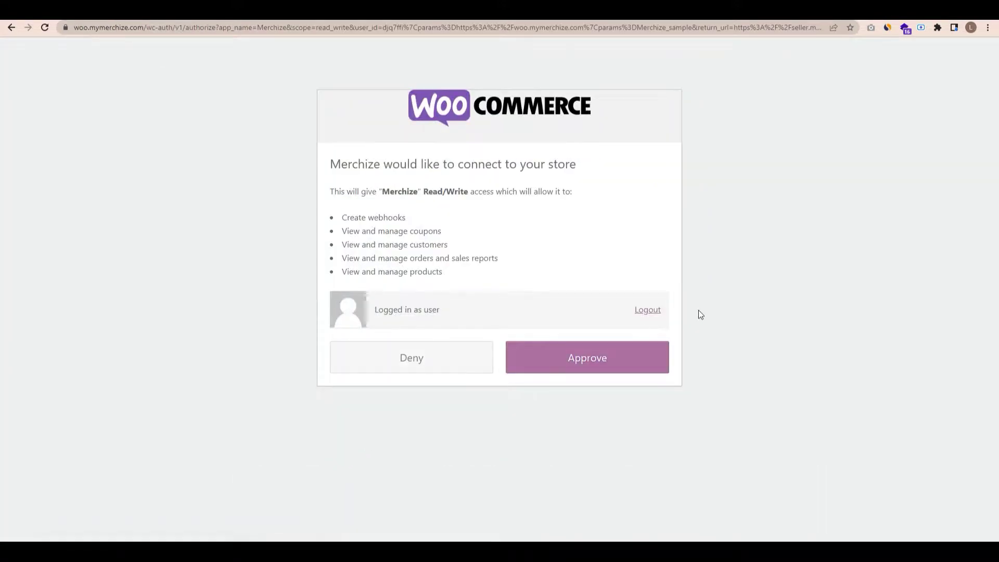
click(609, 367)
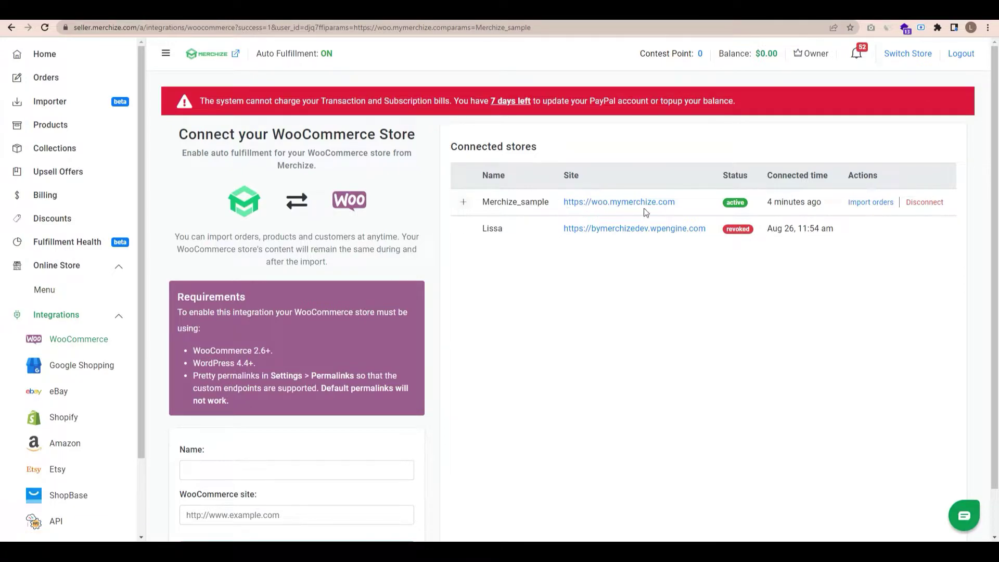
Open the Products page to show the store's 373 products.
scroll(341, 316, down, 1)
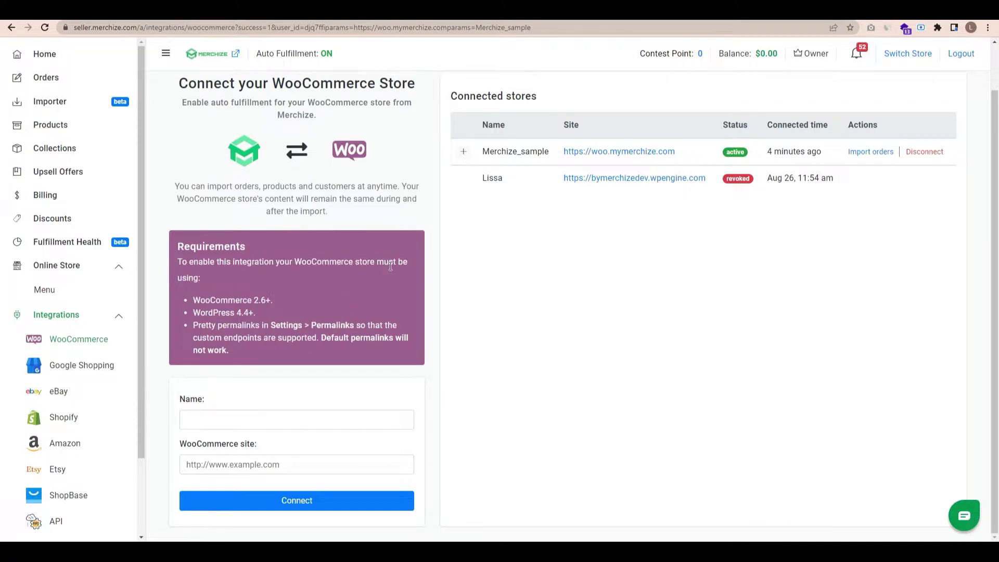
click(50, 132)
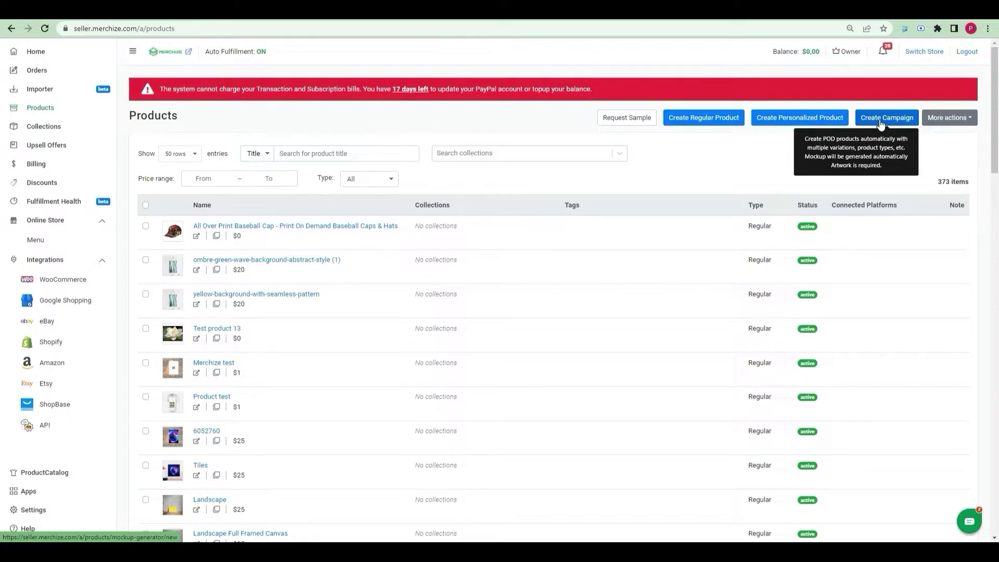
Start a new campaign, browse the catalogue, and search it for 'unisex'.
click(879, 122)
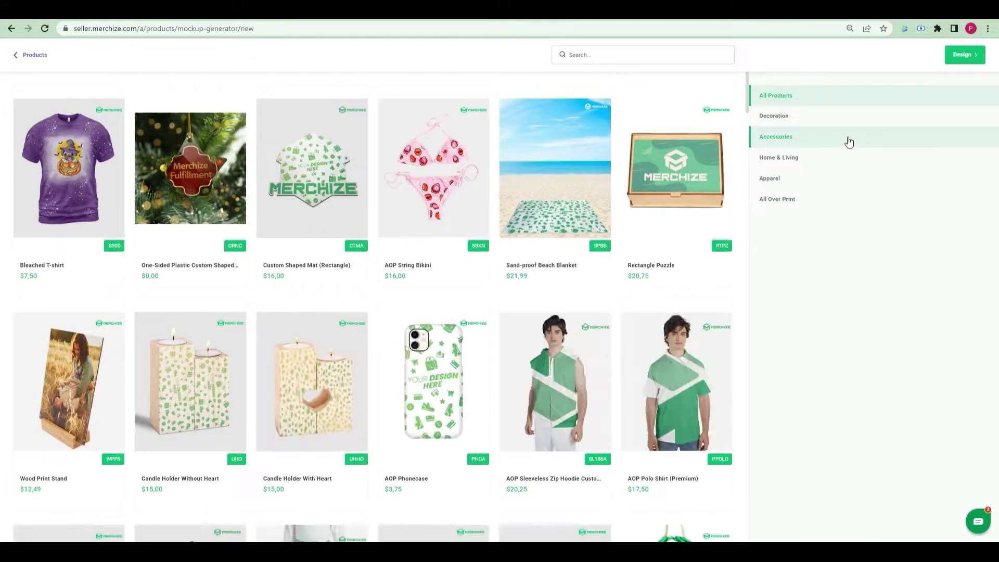
scroll(606, 211, down, 2)
scroll(606, 210, down, 4)
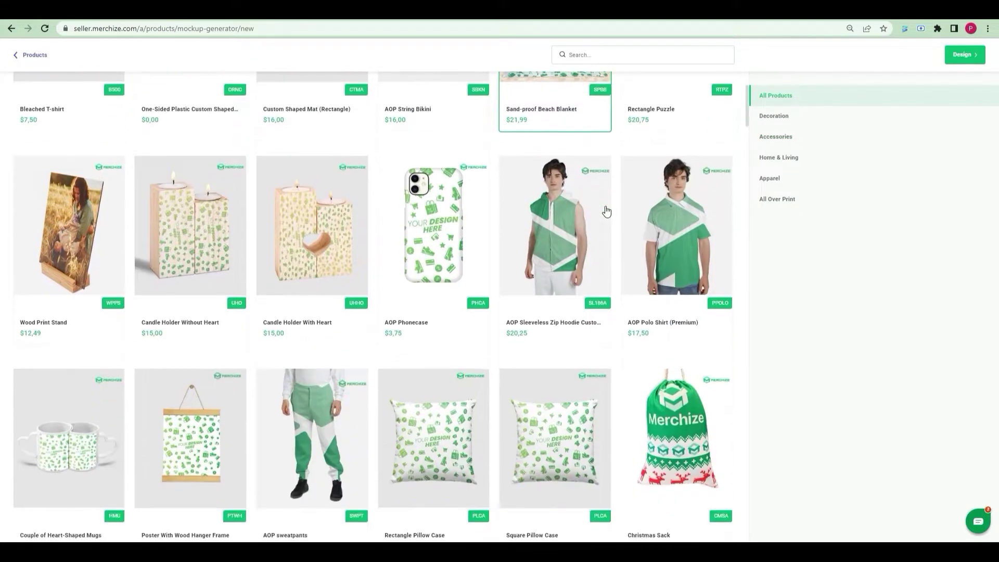
scroll(606, 211, down, 7)
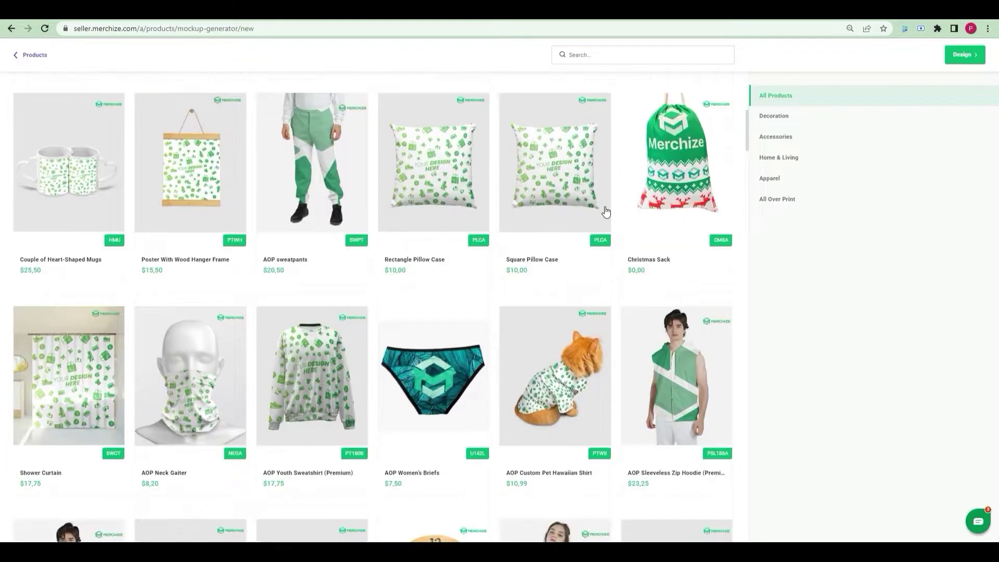
scroll(606, 211, down, 6)
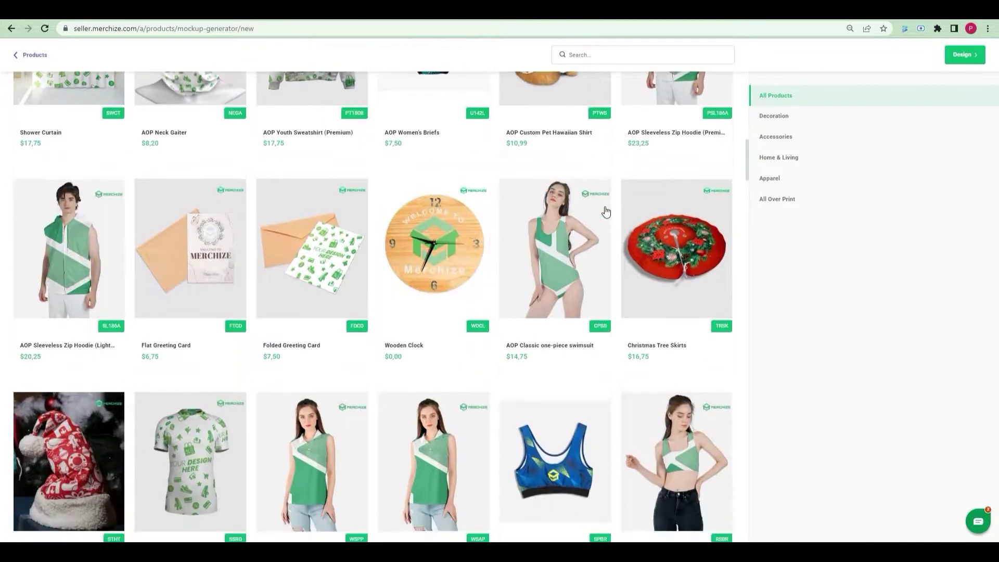
scroll(606, 211, down, 3)
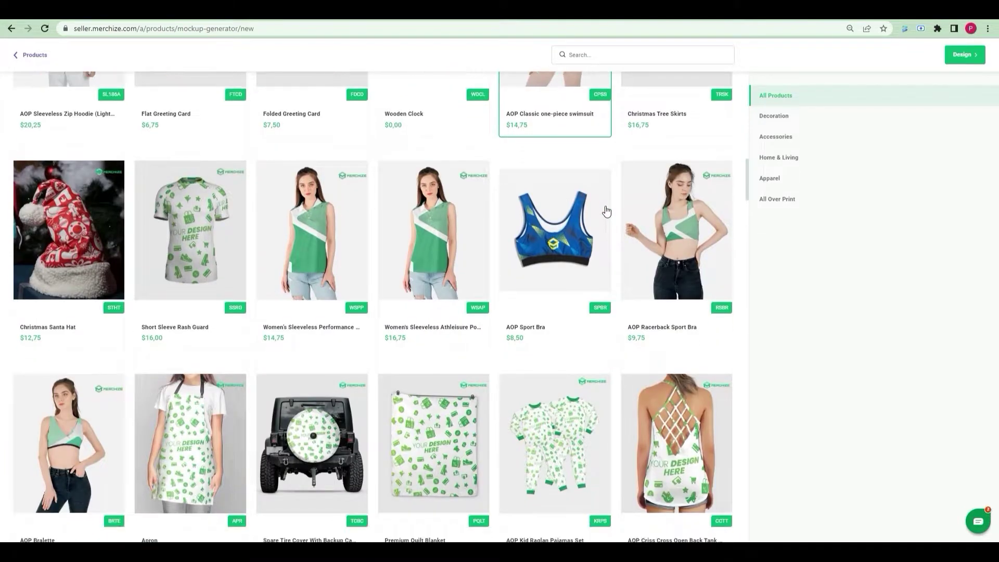
click(611, 52)
text(unisex)
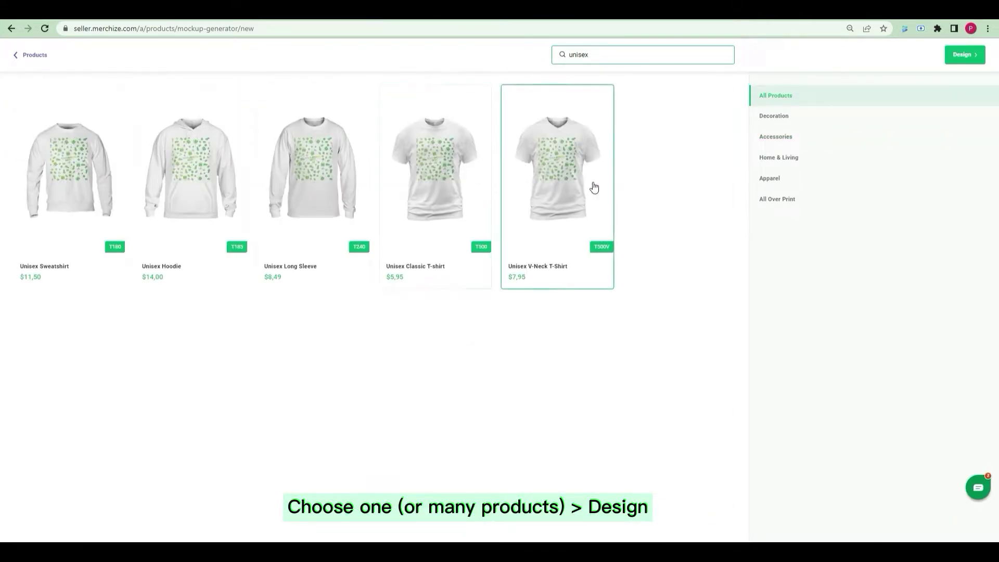
Pick the Unisex V-Neck T-Shirt, add grey beside black, and select the Price field.
click(565, 188)
click(962, 54)
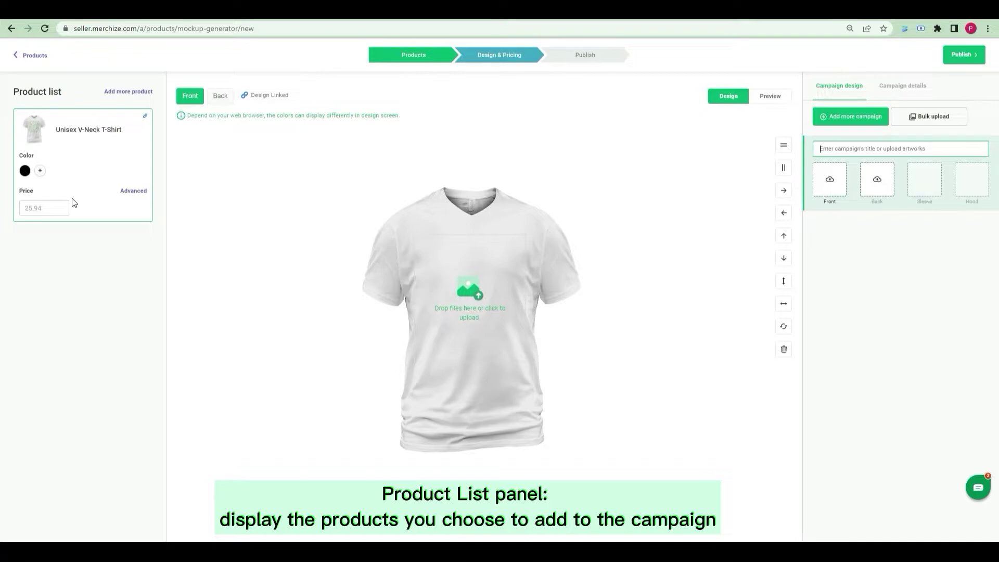
click(40, 172)
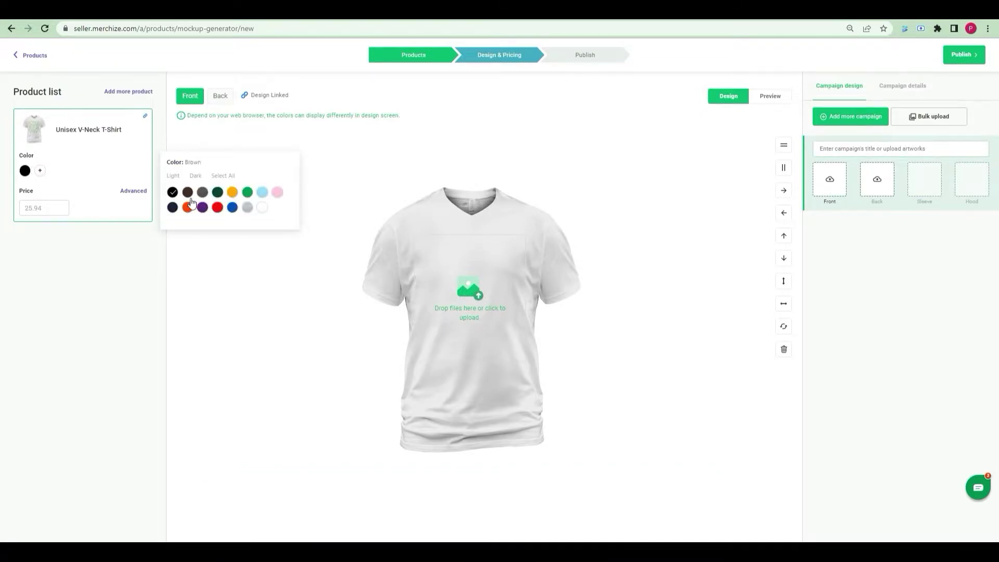
click(247, 207)
click(49, 204)
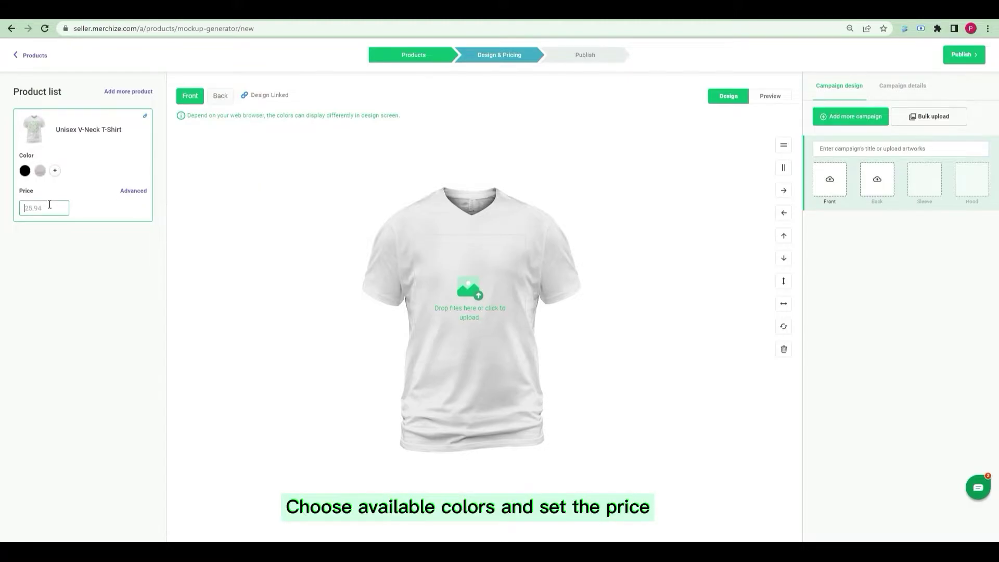
Enter price 25, place the enlarged yellow seamless-pattern artwork on the front, and preview it.
text(25)
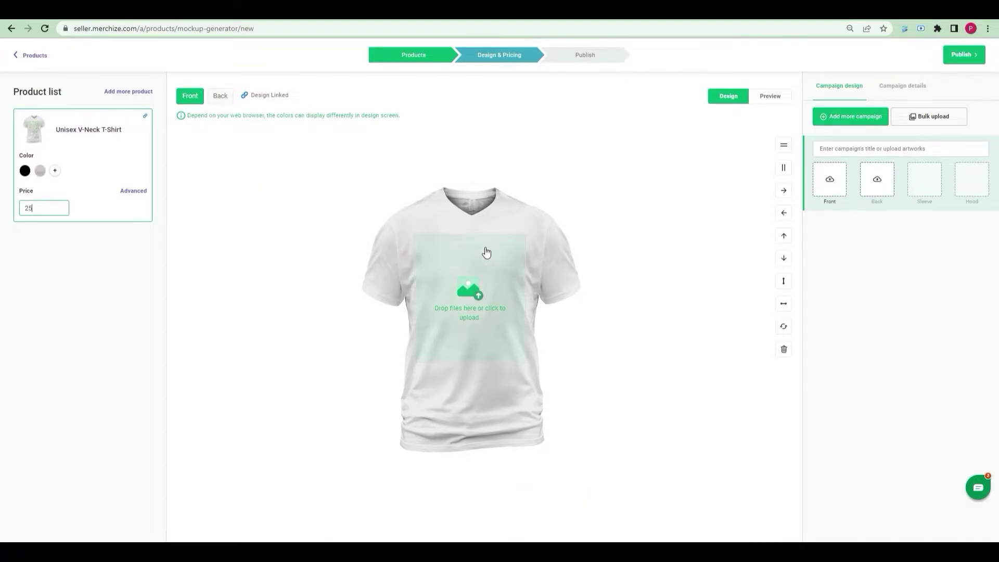
click(479, 279)
scroll(463, 364, down, 5)
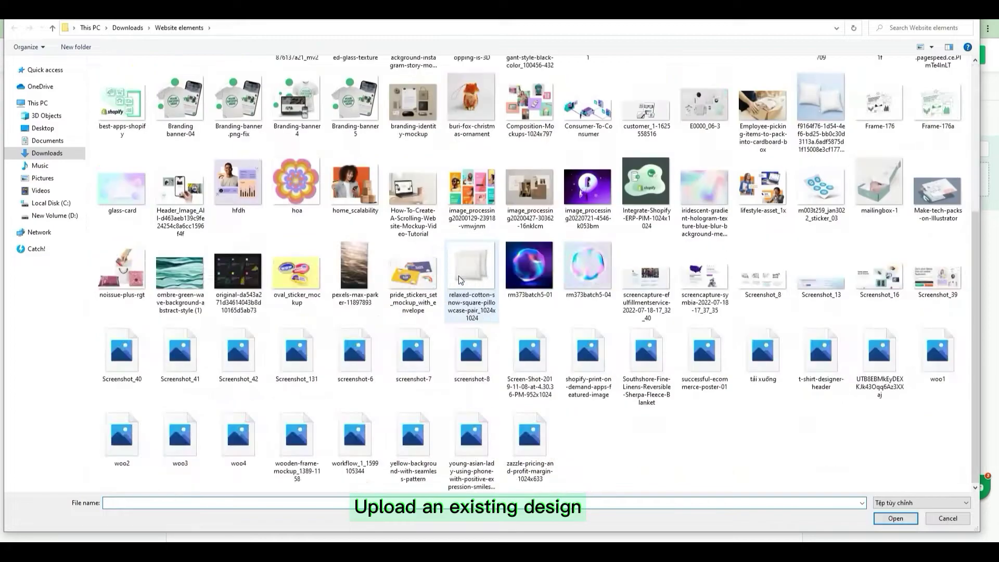
double_click(415, 433)
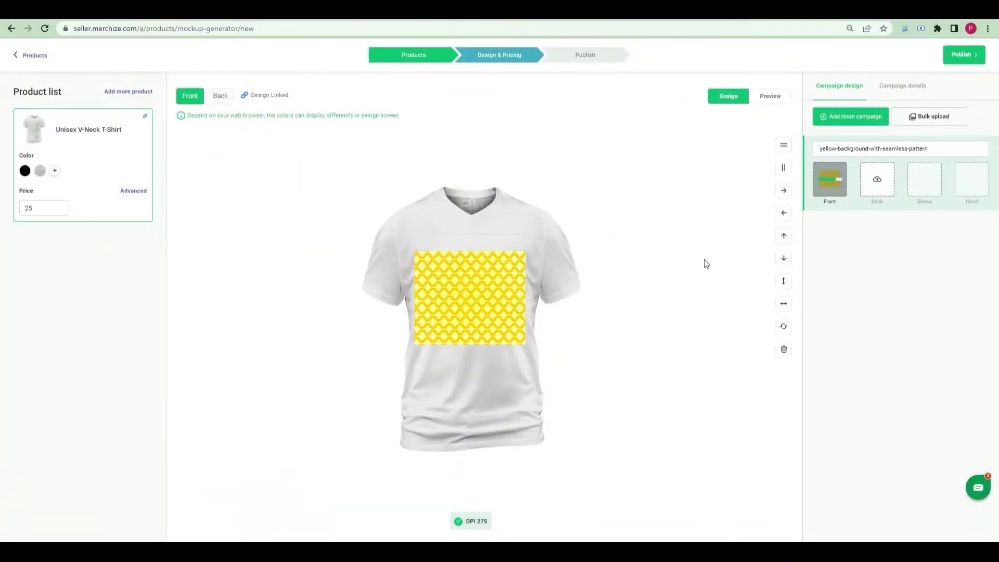
click(504, 295)
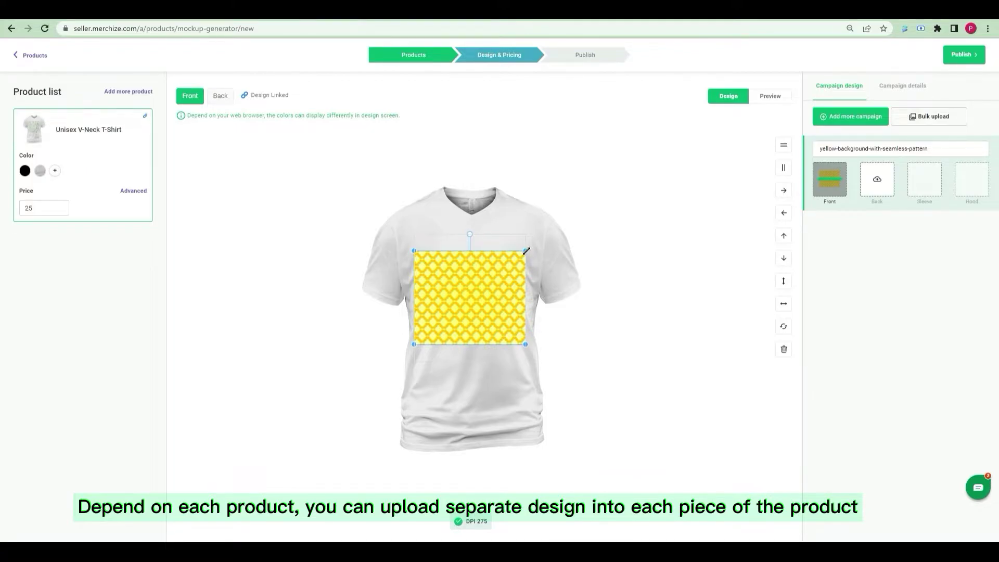
drag(525, 250, 570, 221)
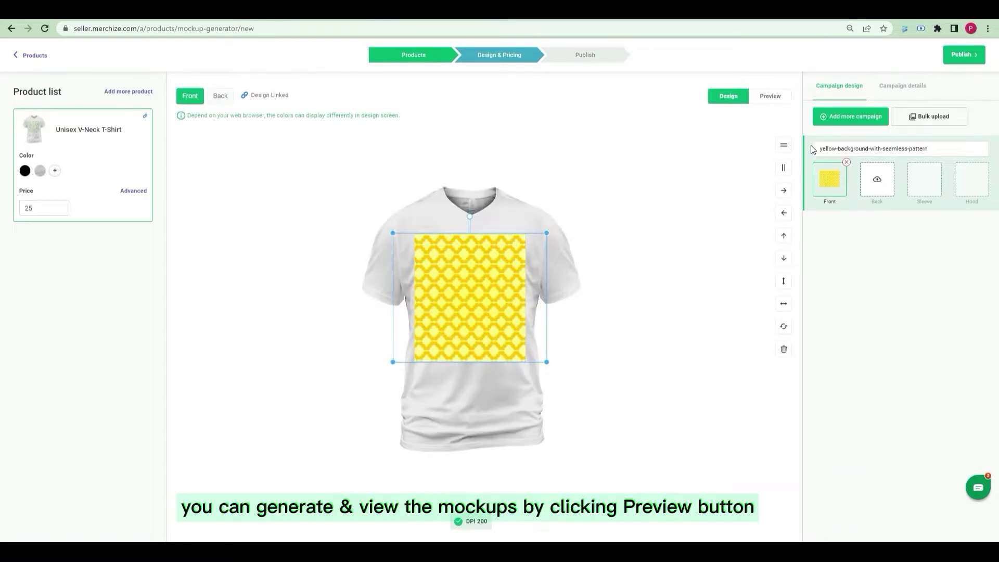
click(788, 99)
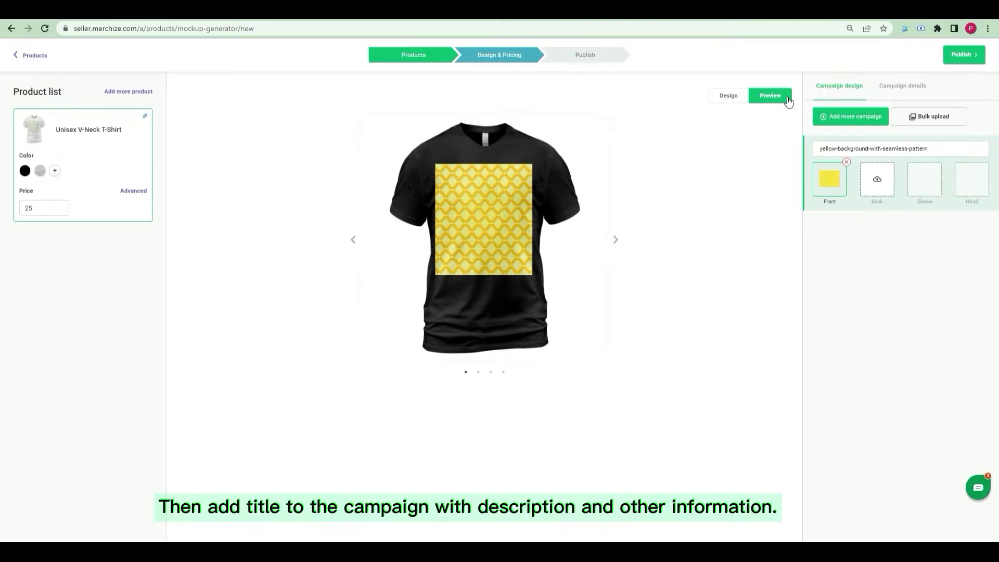
Rename the campaign to 'Unisex T-shirt' and show its Campaign details settings.
drag(927, 149, 675, 151)
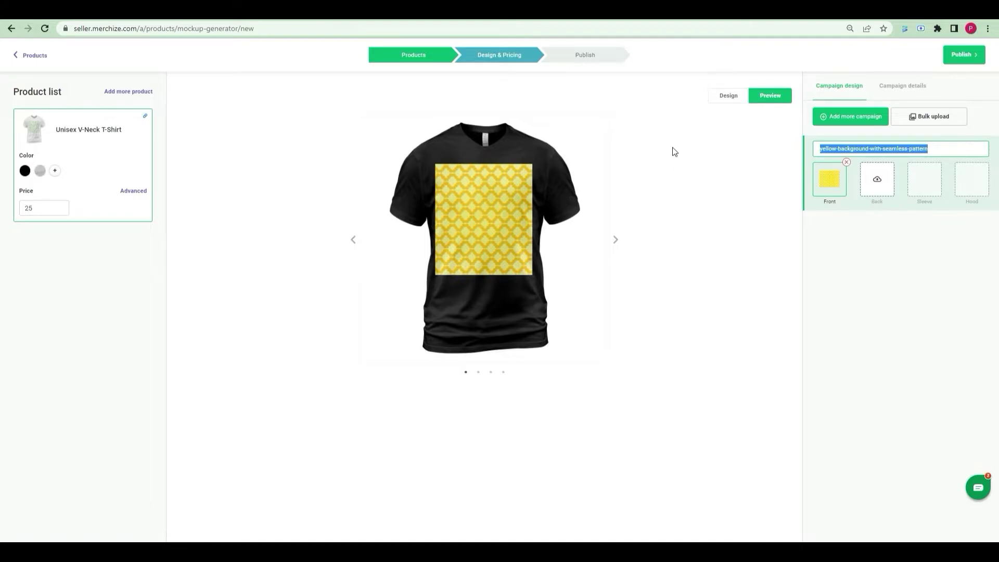
key(BackSpace)
text(Unisex T-)
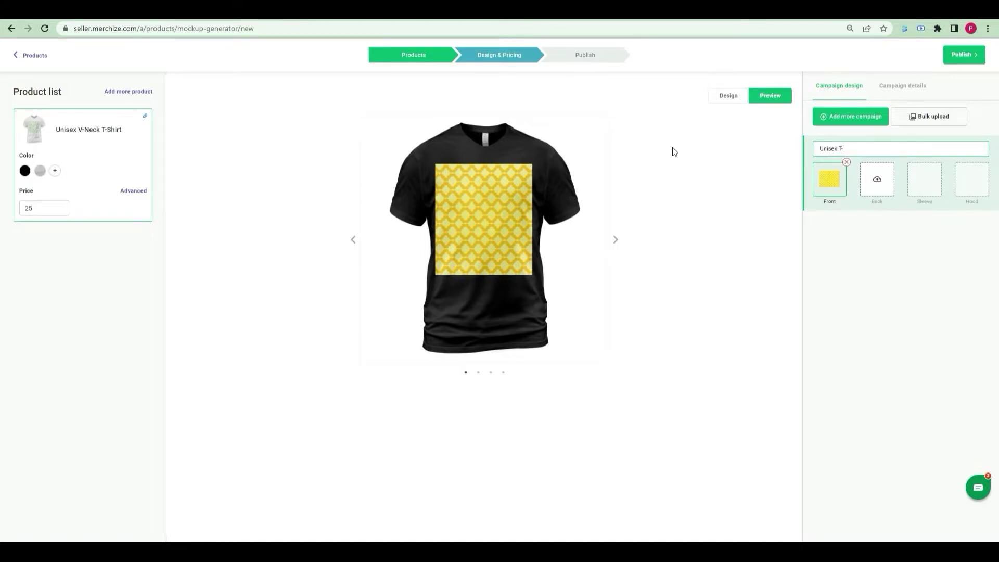
text(shirt)
click(903, 85)
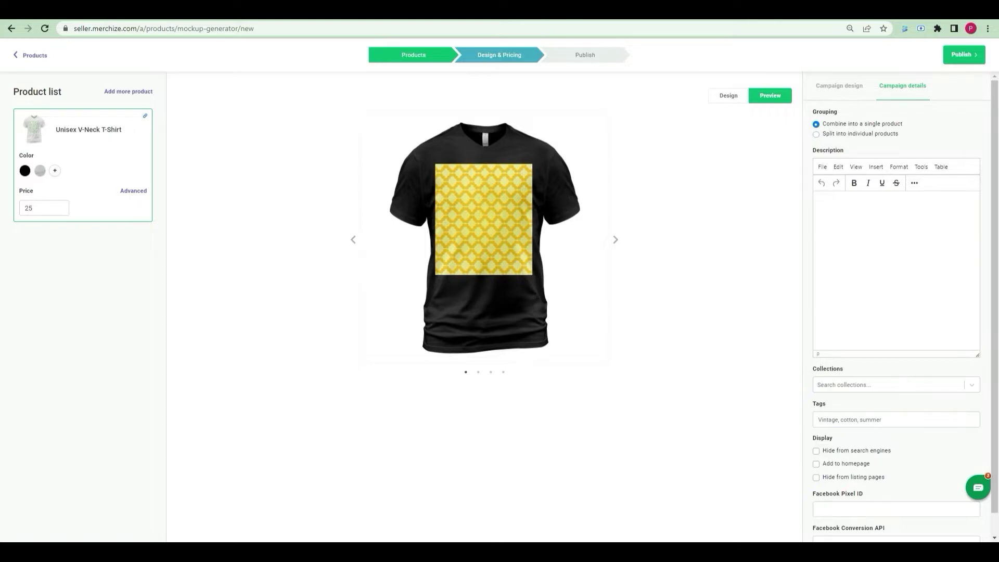
Paste the prepared product description and publish the campaign to generate its mockups.
click(853, 214)
text(Stay stylish and unique with custom cotton fabric t-shirt. The print on demand t-shirt is designed with a crew neckline, short sleeves for comfort and taped necks, double-needle sleeve for durability. It's a good choice for both men and women. Material: Sport Grey (90% Ring Spun Cotton, 10% polyester); Forest Green (35% Ring Spun Cotton, 65% polyester); All Others (100% Ring Spun Cotton). Double-needle neck, sleeves, and hem; comfortable unisex fit. Printing technique: Direct to Garment.)
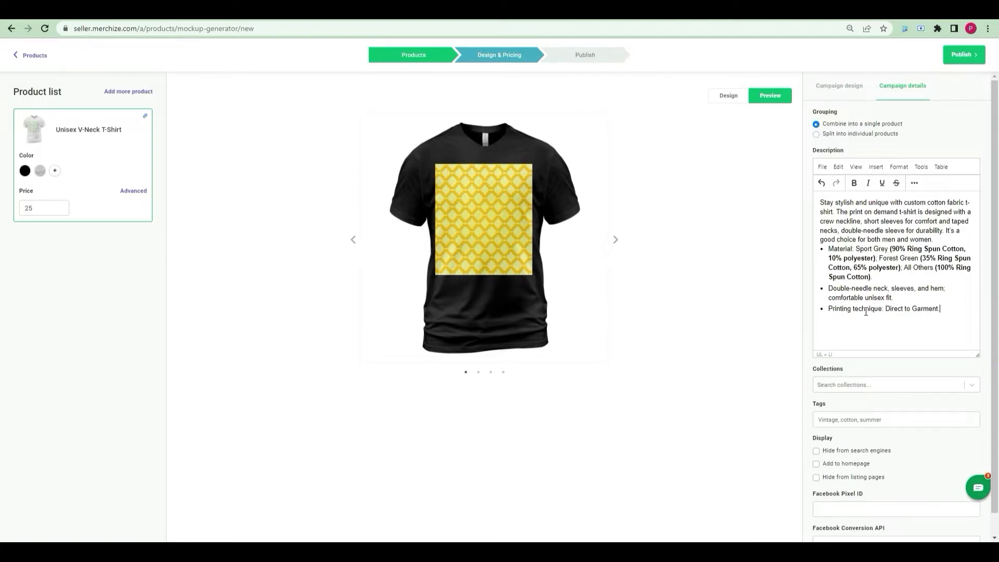
click(974, 55)
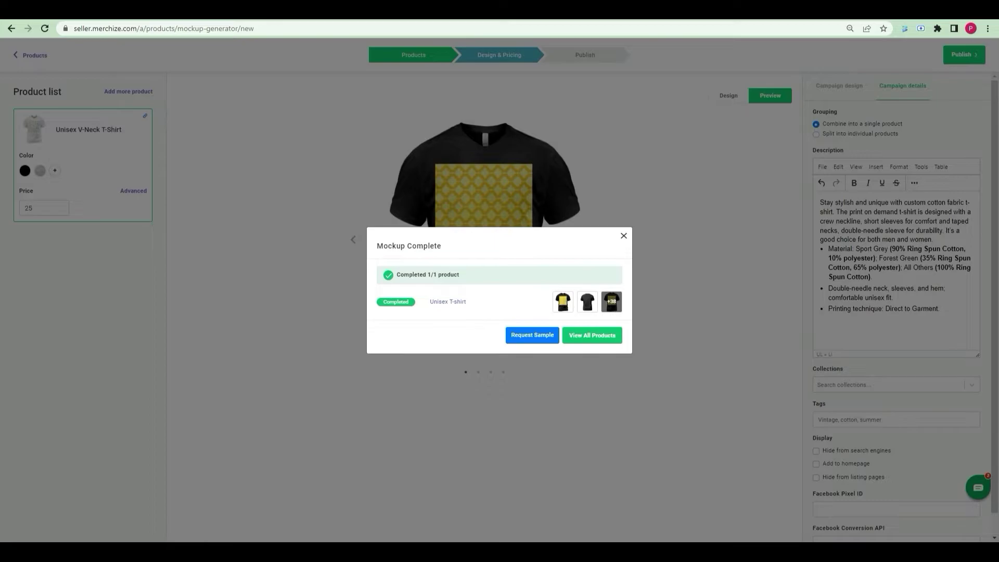
Open Unisex classic t-shirt from the product list and publish it to Merchize_sample.
click(609, 336)
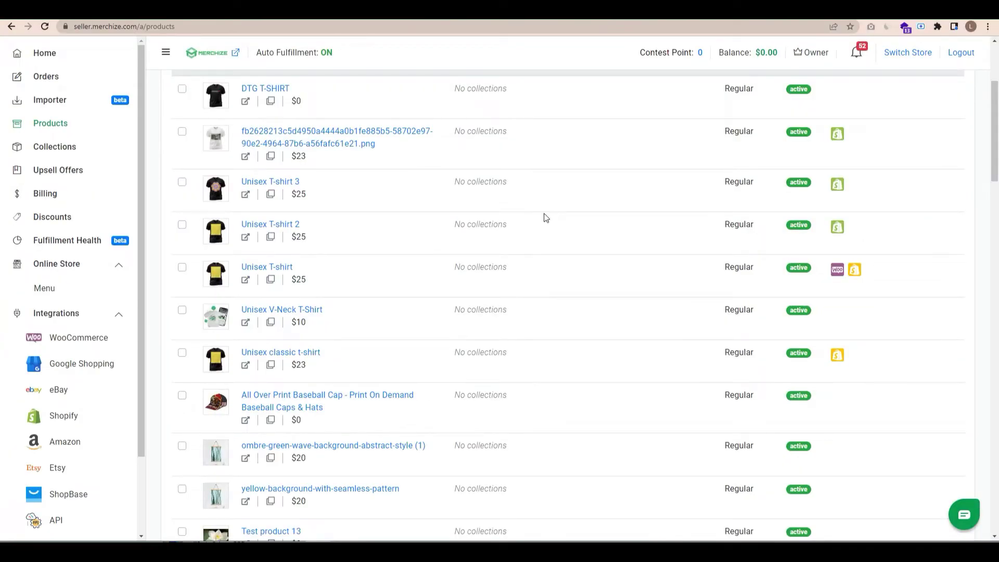
scroll(544, 217, down, 1)
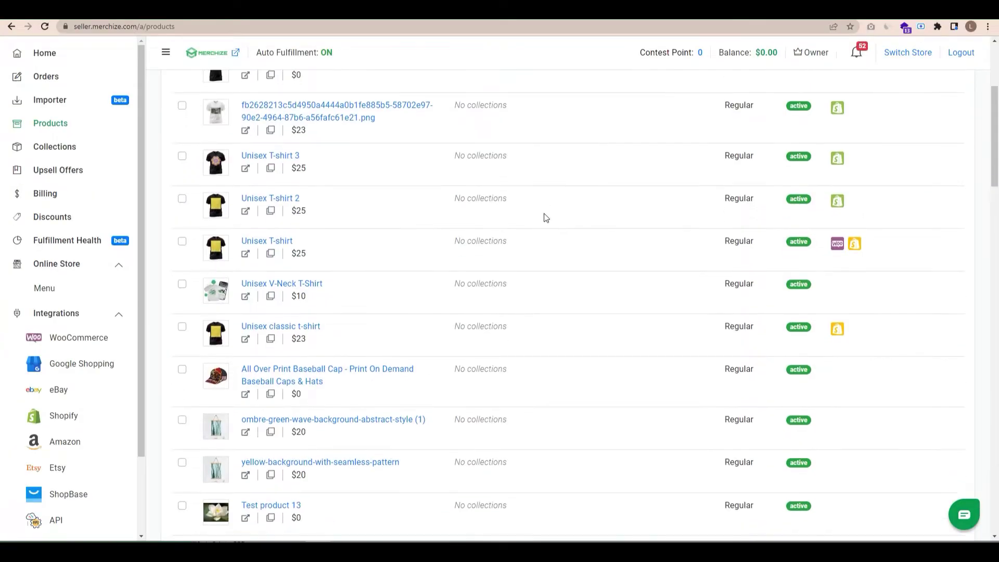
click(291, 327)
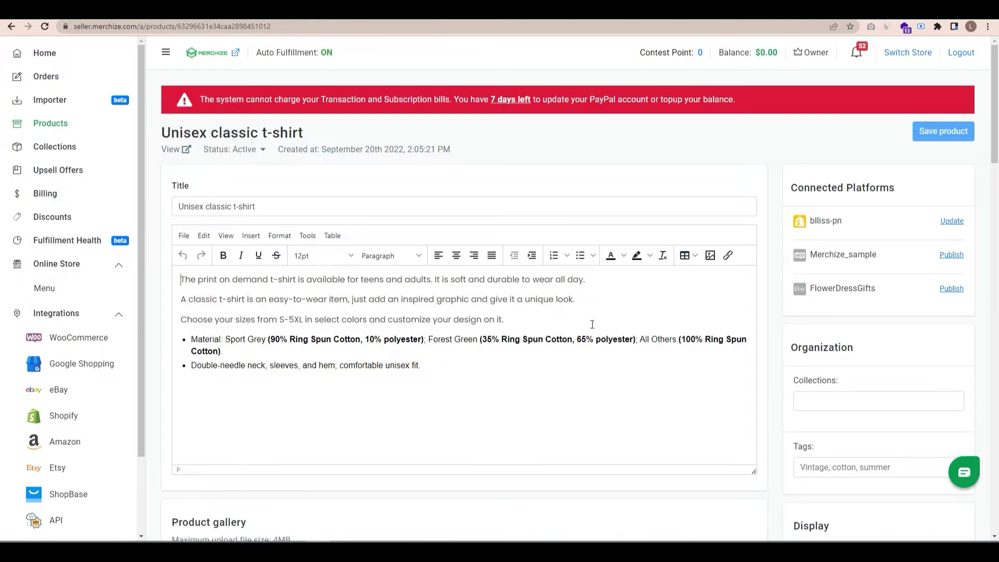
click(437, 371)
scroll(954, 260, down, 1)
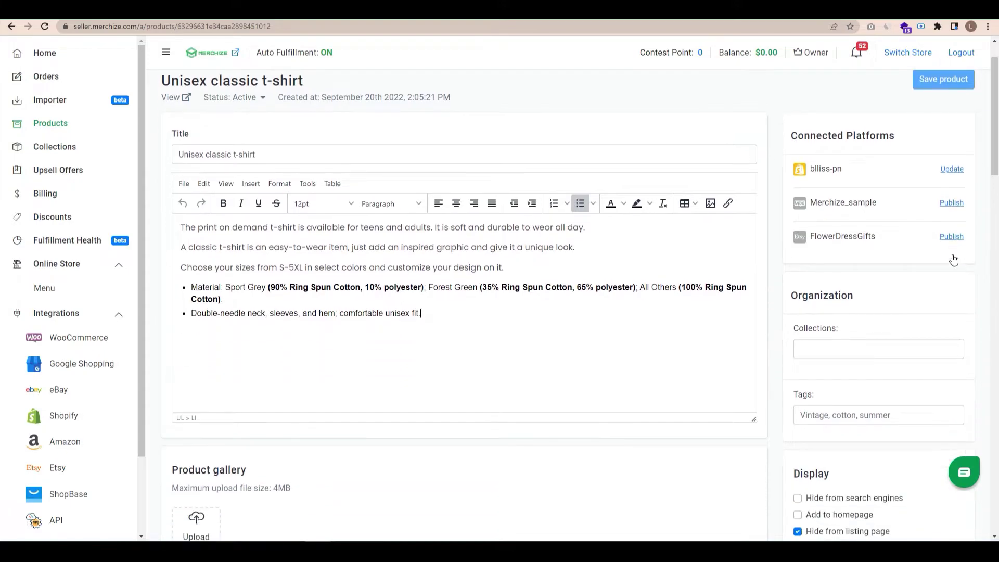
click(952, 203)
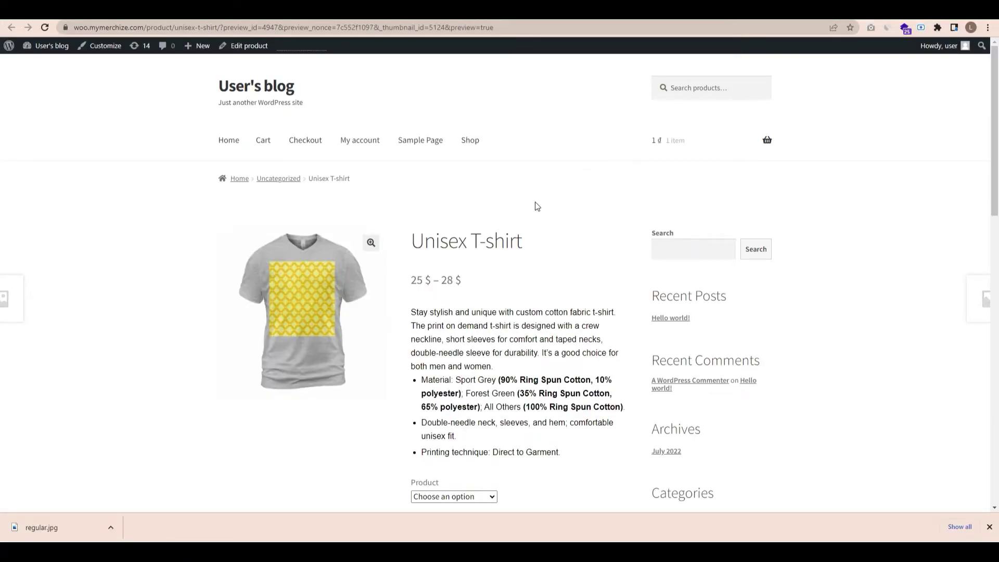
Review the Unisex T-shirt storefront page and its WordPress editor, then return to Merchize.
scroll(497, 306, down, 1)
scroll(503, 316, up, 1)
scroll(503, 315, down, 1)
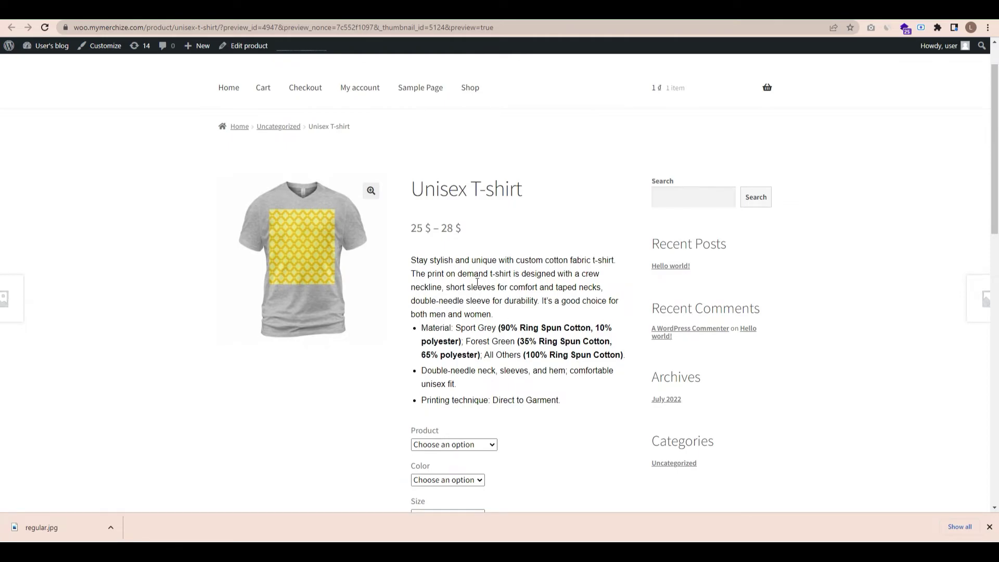
click(167, 10)
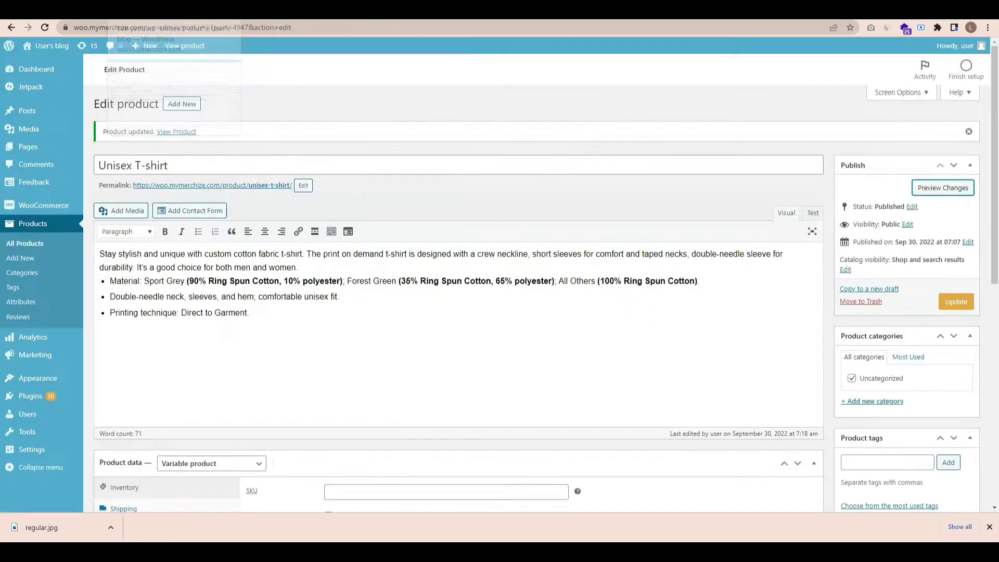
click(57, 10)
Select Unisex V-Neck T-Shirt, ombre-green-wave-background-abstract-style (1) and Unisex T-shirt 2 in Products.
click(48, 126)
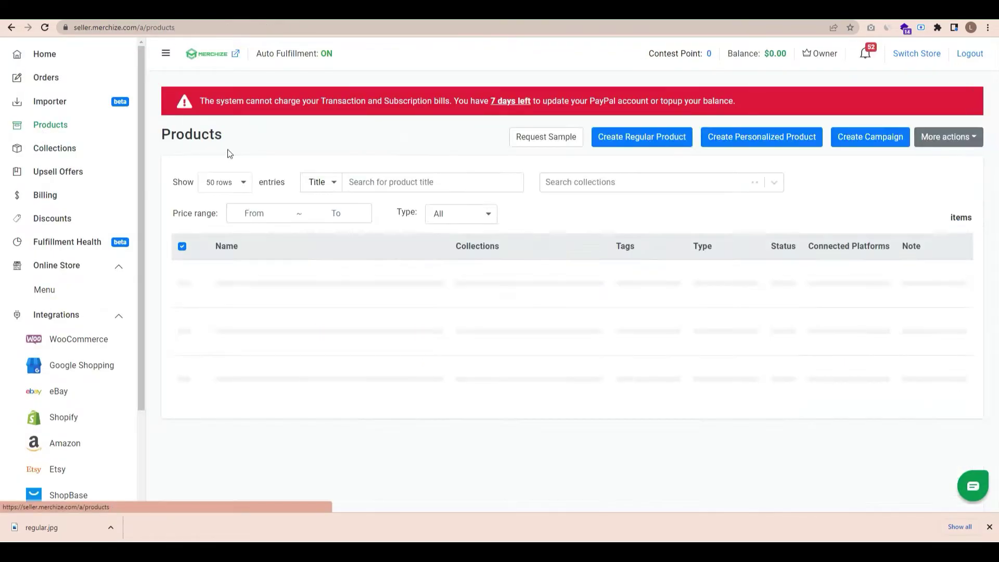
scroll(509, 215, down, 4)
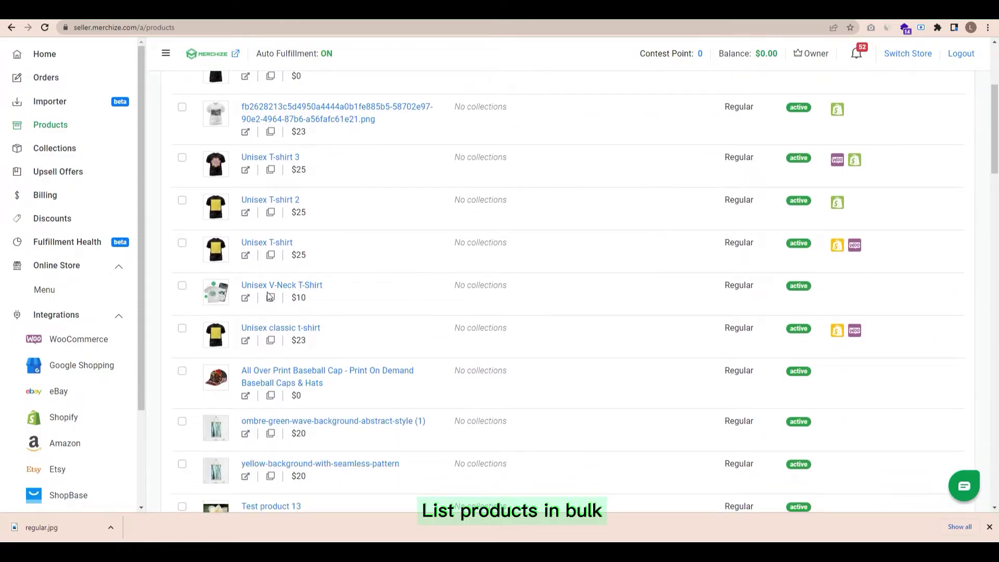
click(182, 285)
click(181, 422)
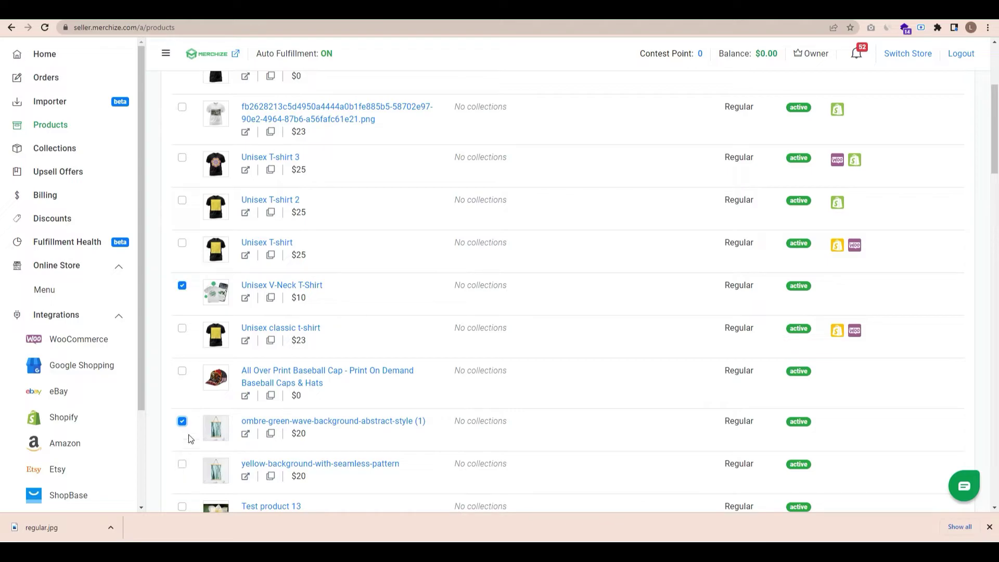
scroll(187, 448, down, 1)
scroll(195, 403, up, 2)
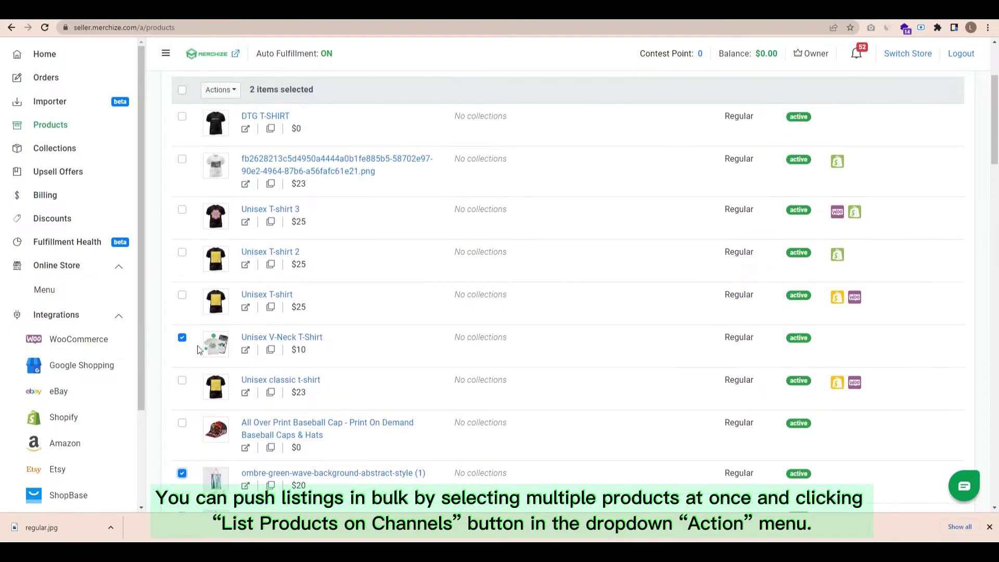
click(182, 252)
List the selected products on the Woocommerce channel's Merchize_sample store and publish.
click(229, 90)
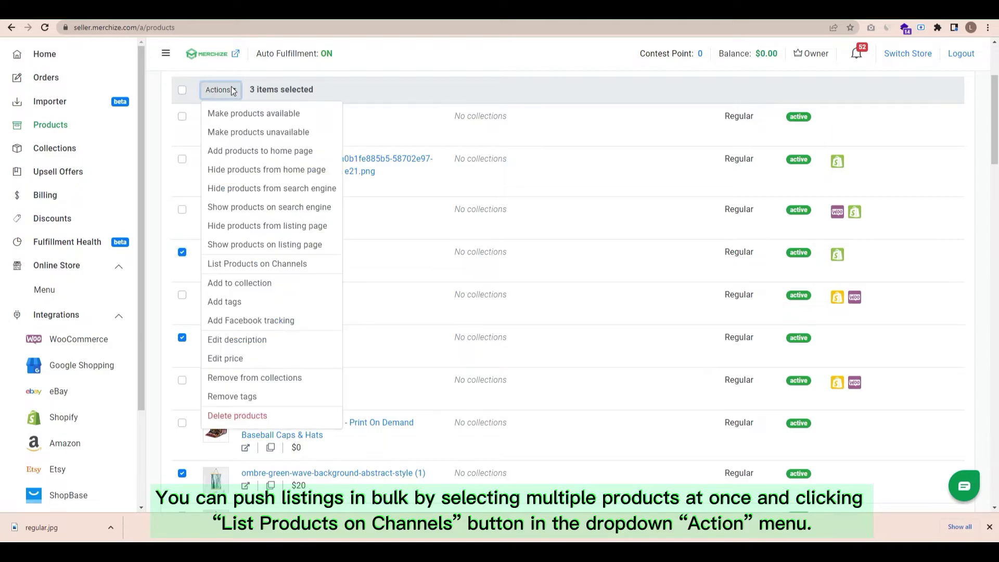
click(244, 264)
click(430, 134)
click(386, 170)
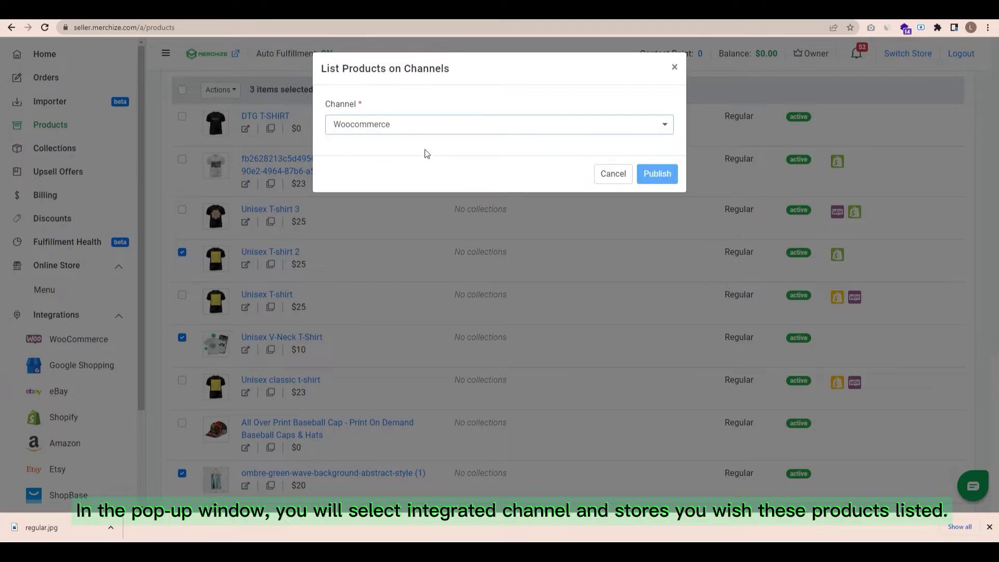
click(351, 224)
click(666, 282)
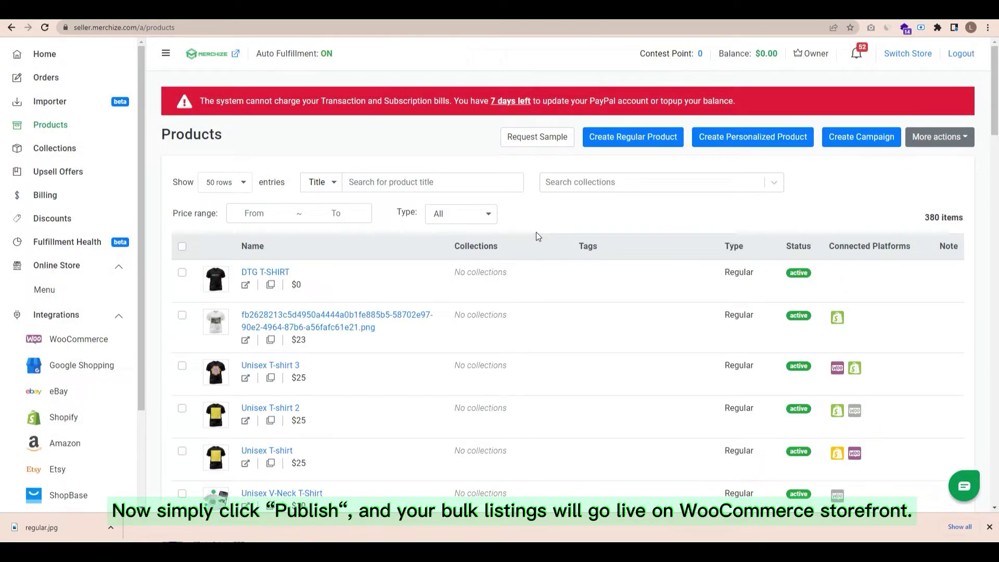
scroll(536, 232, down, 2)
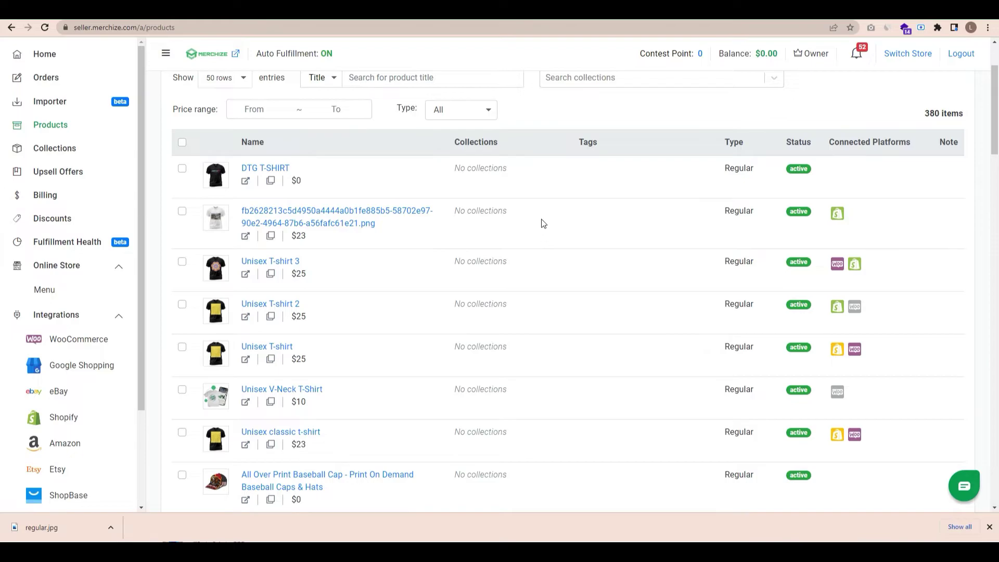
key(F5)
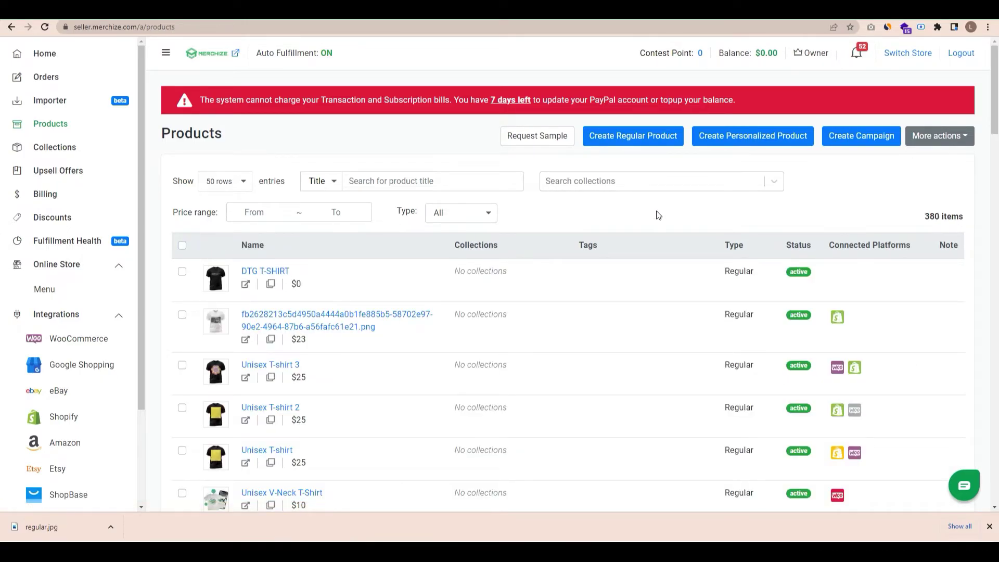
scroll(658, 215, down, 3)
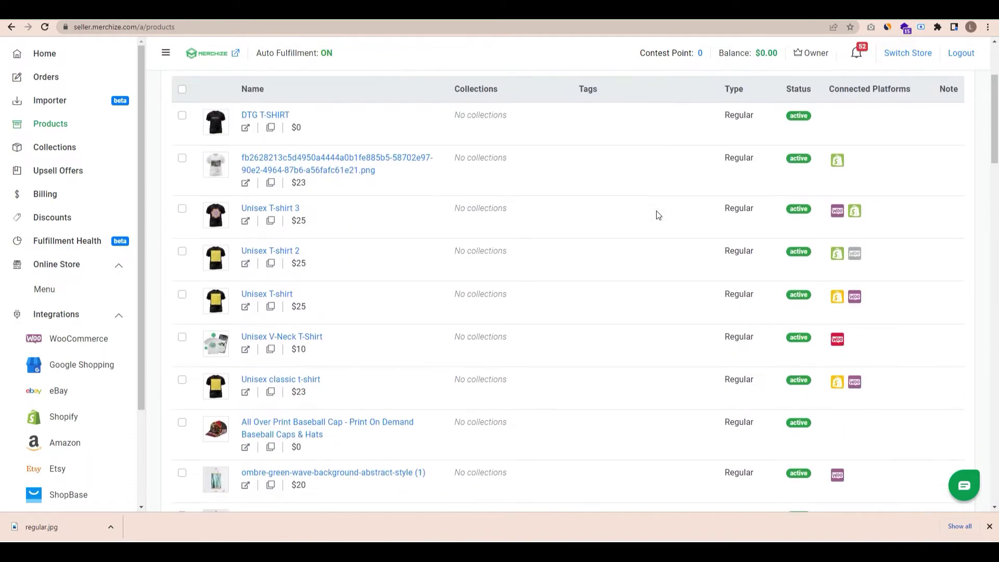
scroll(658, 215, down, 3)
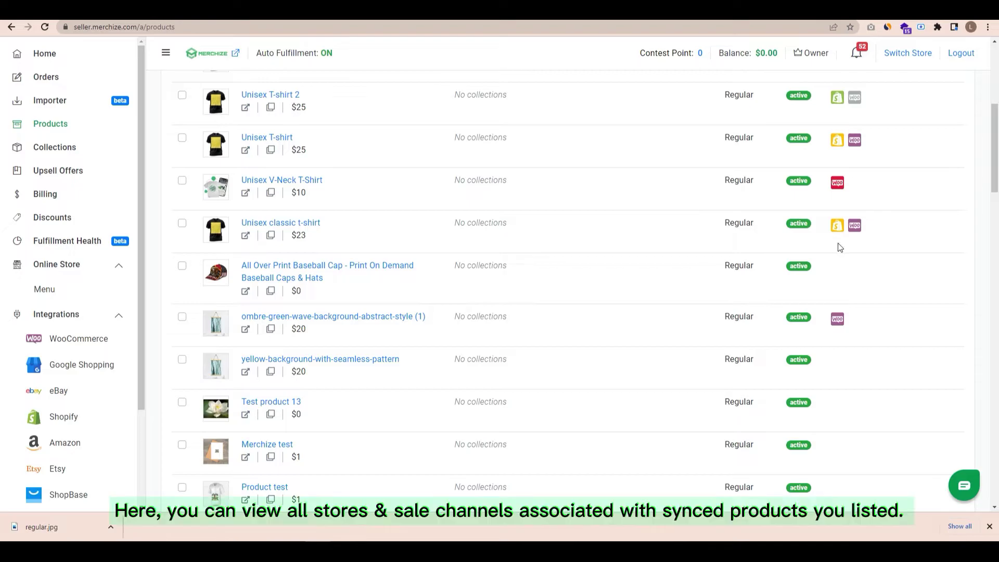
scroll(840, 248, down, 1)
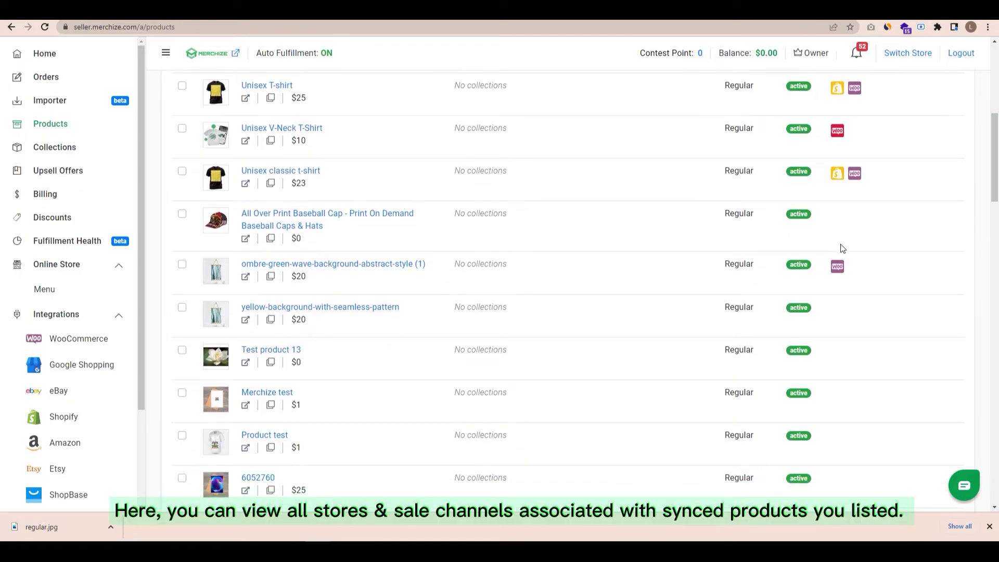
scroll(842, 249, down, 3)
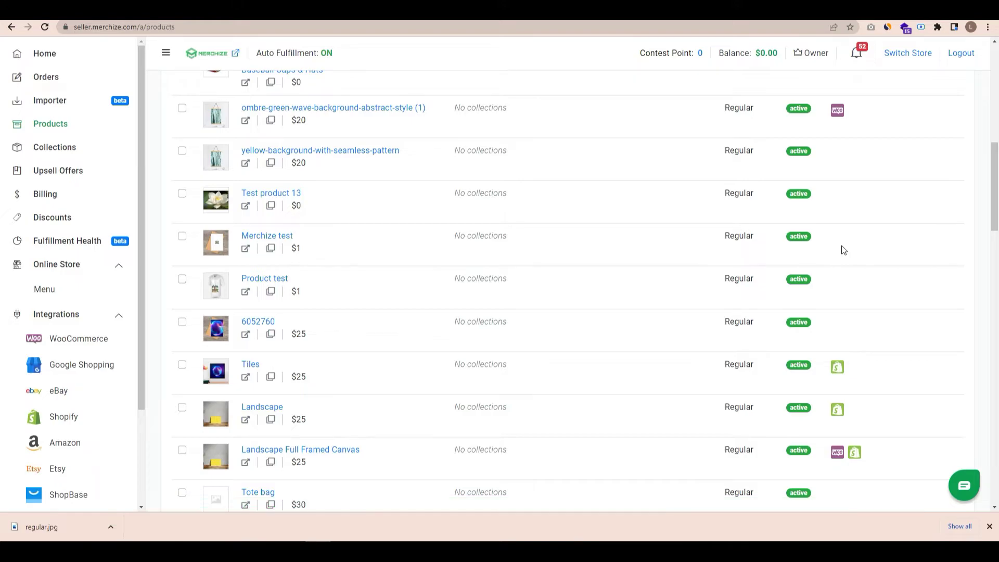
scroll(843, 251, up, 5)
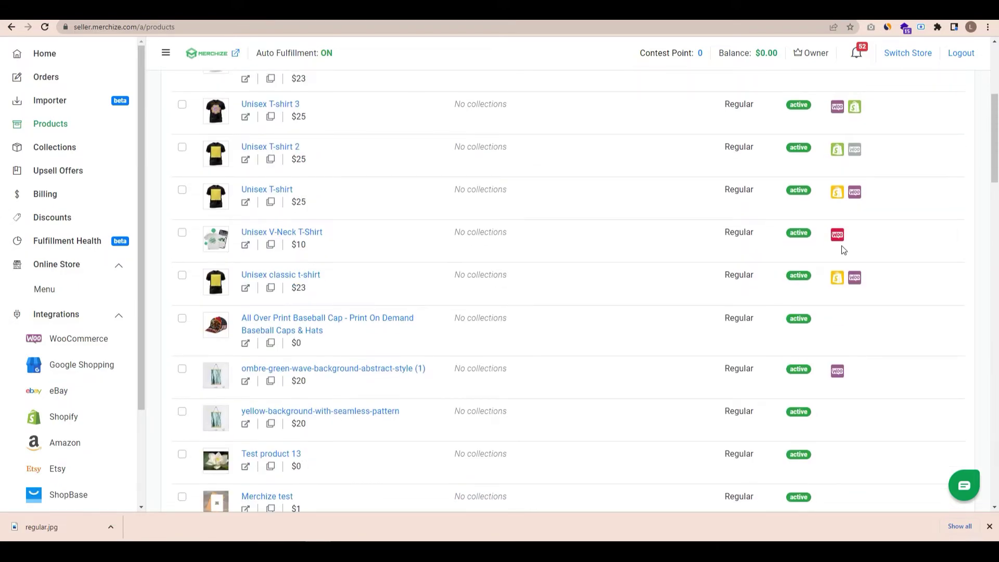
scroll(843, 250, up, 2)
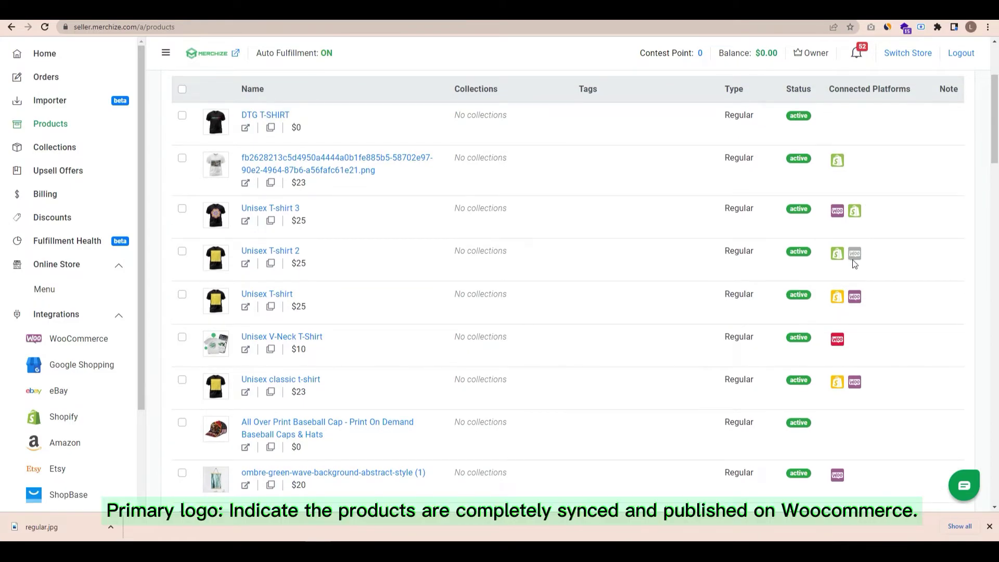
mouse_move(855, 265)
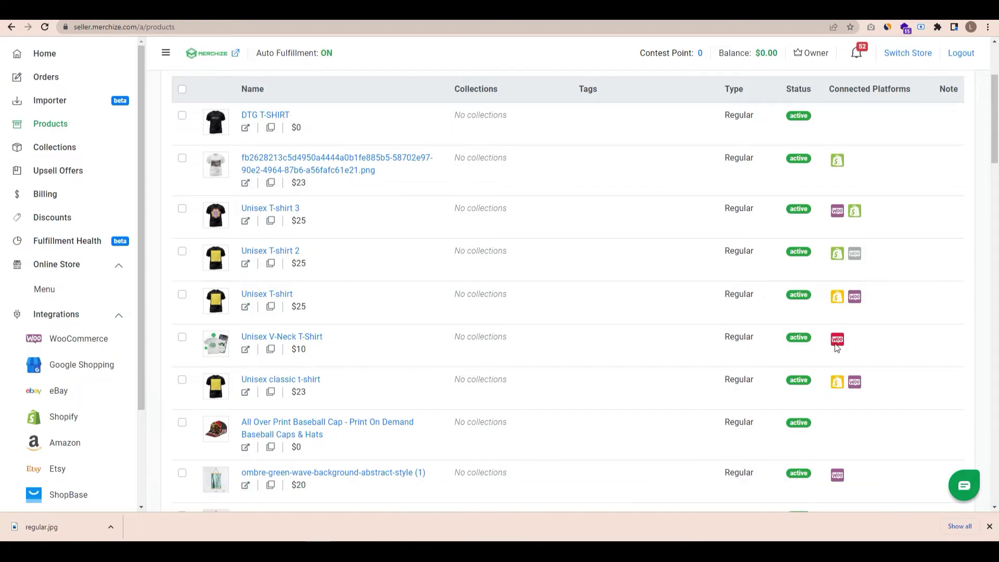
mouse_move(836, 347)
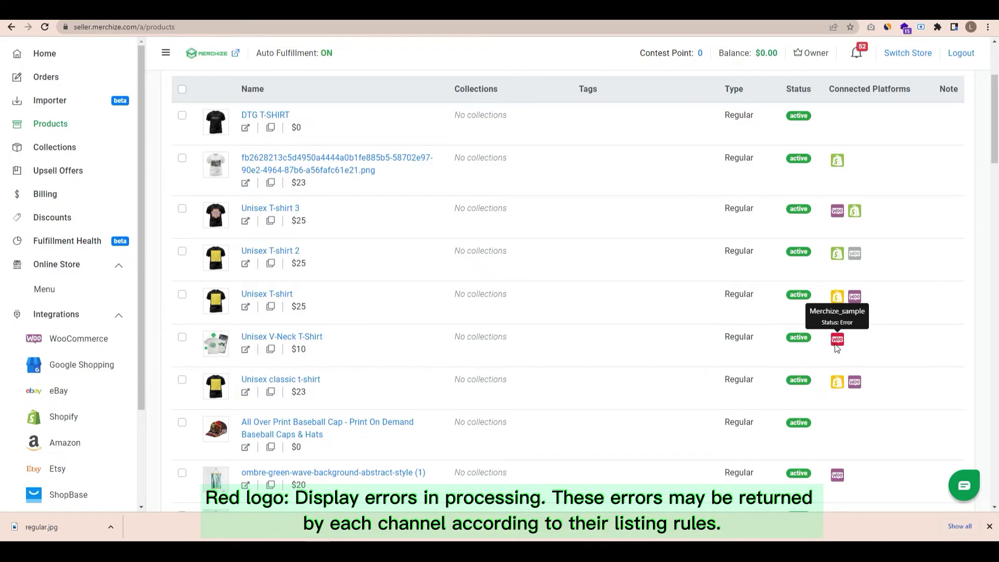
scroll(840, 245, down, 3)
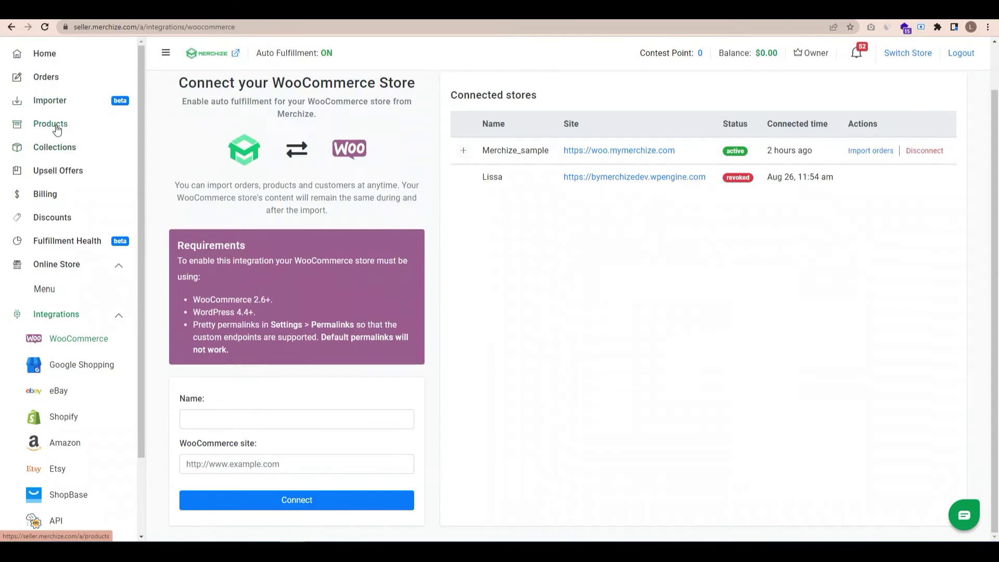
Add a new bullet about high-quality prints to the Unisex T-shirt description.
click(50, 123)
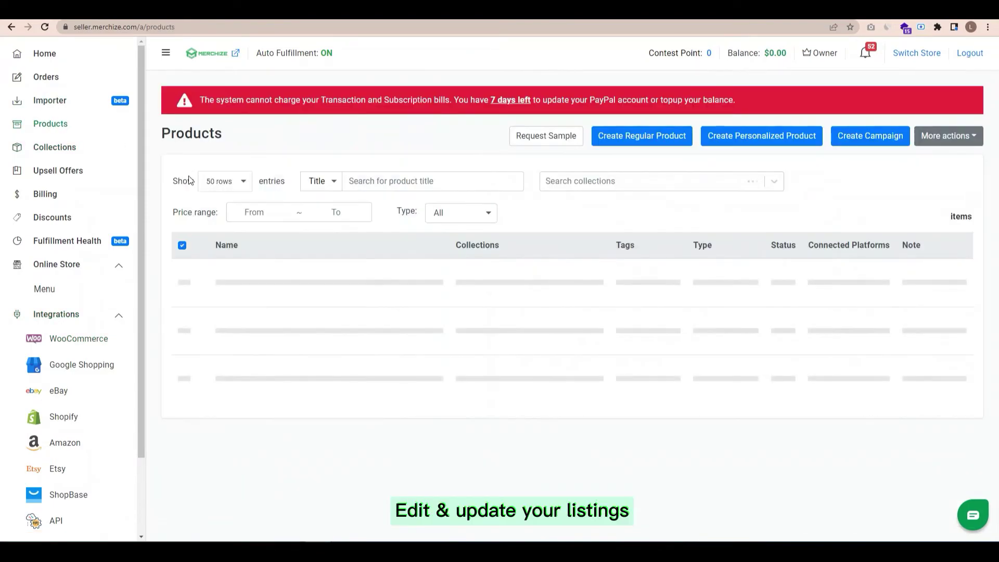
scroll(699, 213, down, 1)
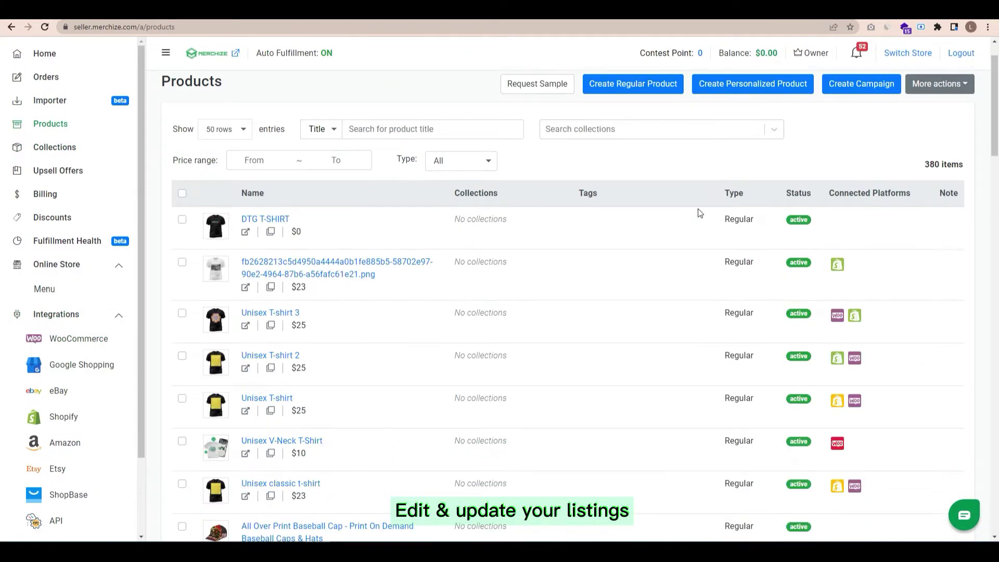
click(266, 399)
scroll(635, 289, down, 1)
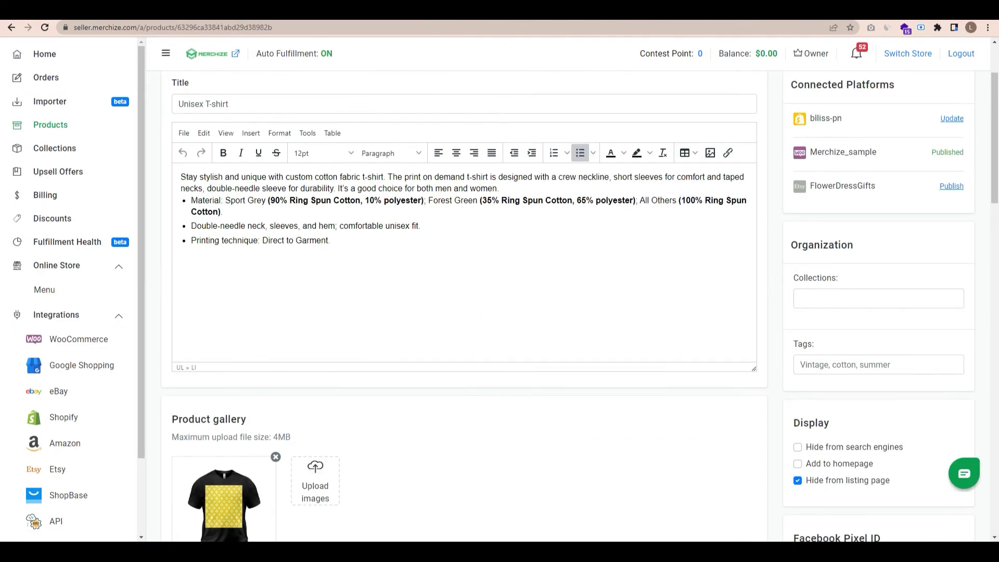
click(345, 238)
key(Return)
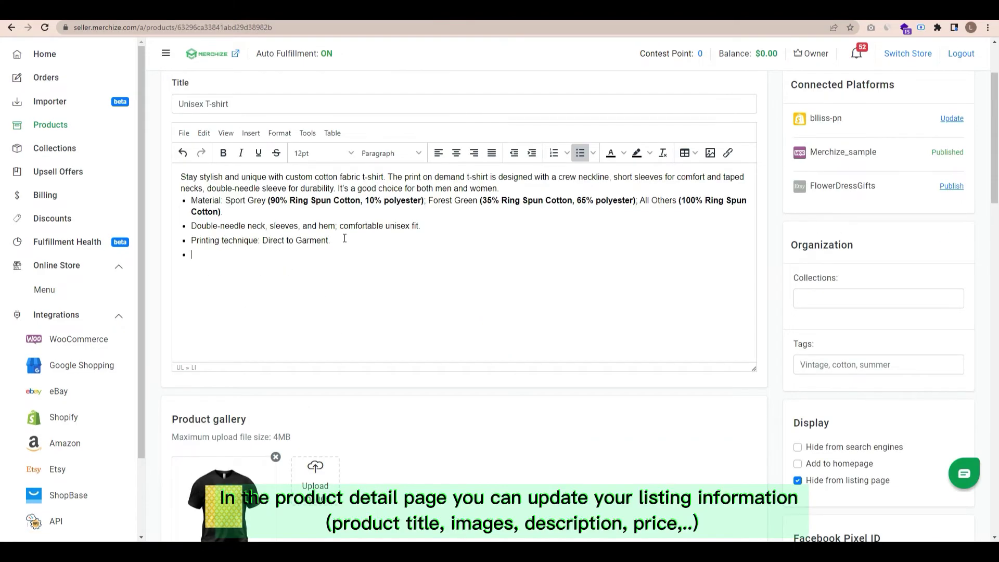
text(Beautiful prints with high quality that won't easily wear off)
scroll(612, 253, up, 1)
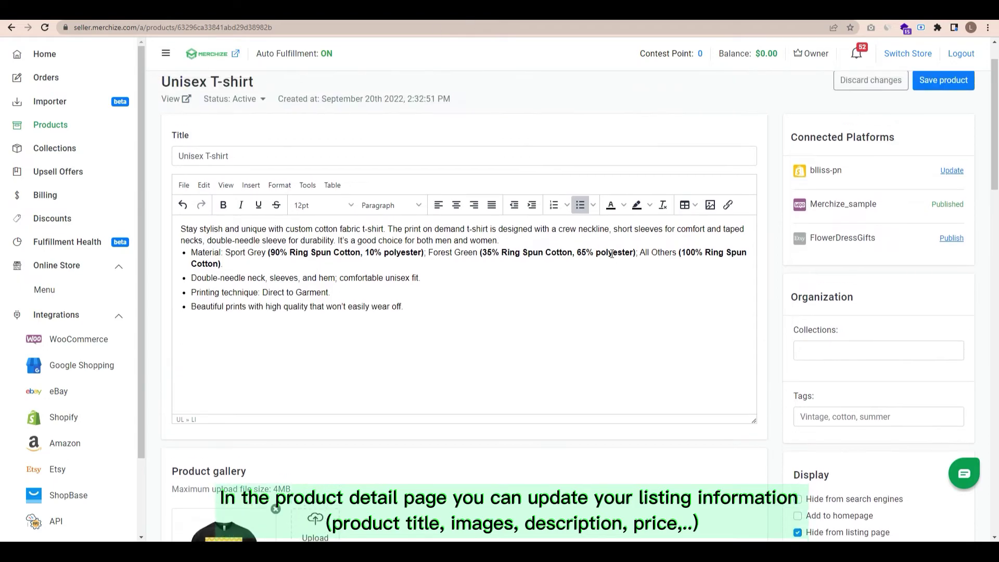
Save the product, re-sync it to Merchize_sample, and confirm it now shows Published.
click(950, 85)
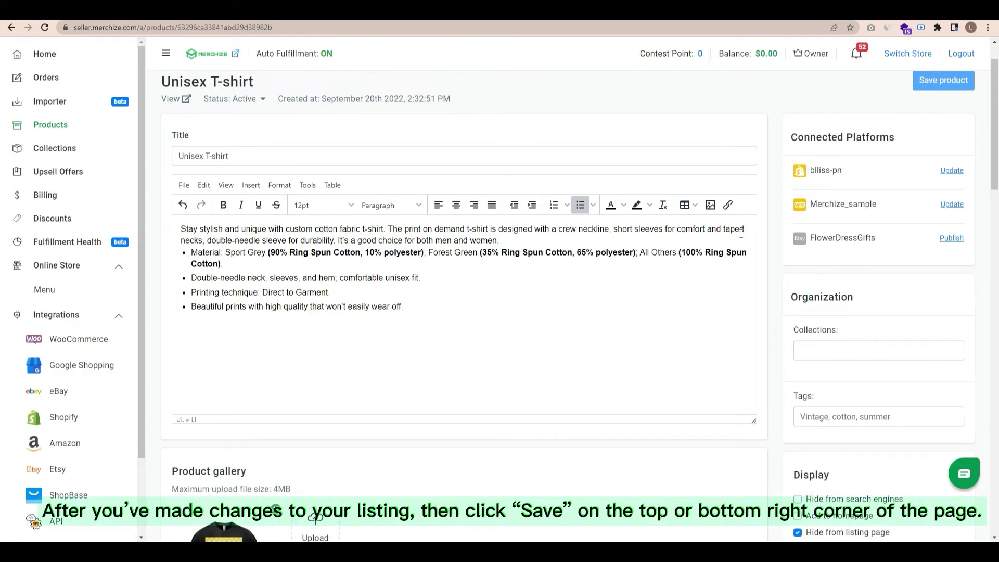
click(951, 205)
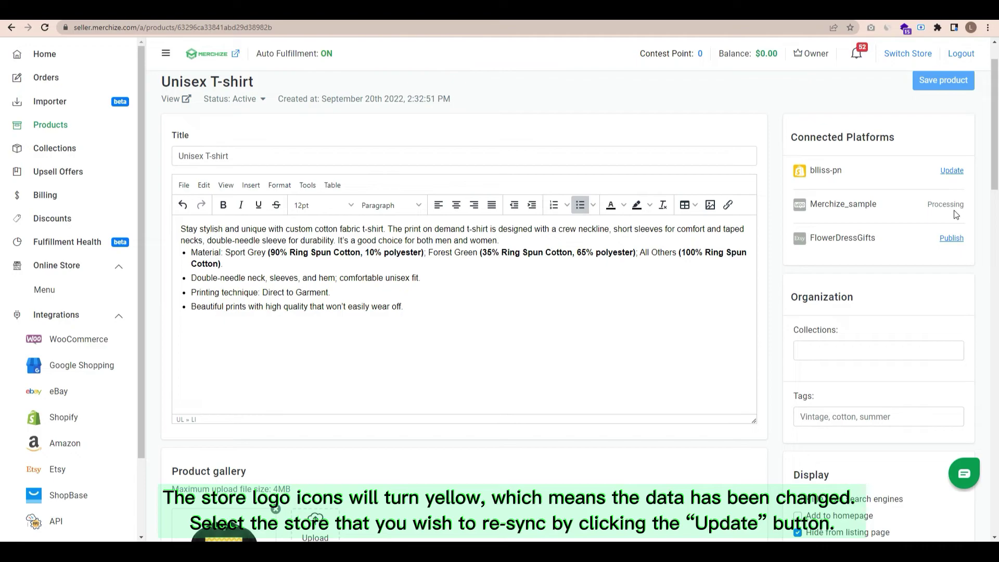
key(alt+Left)
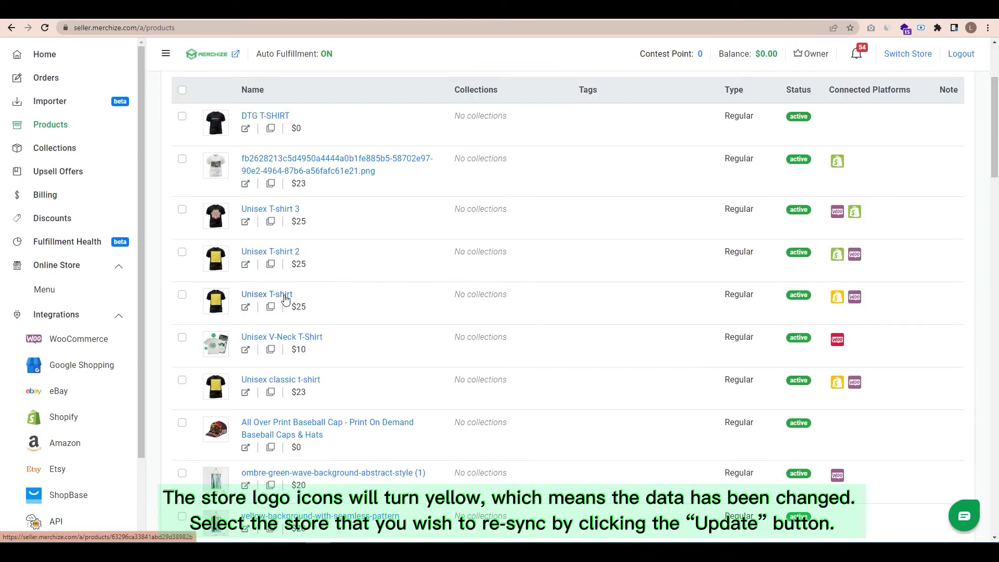
click(285, 298)
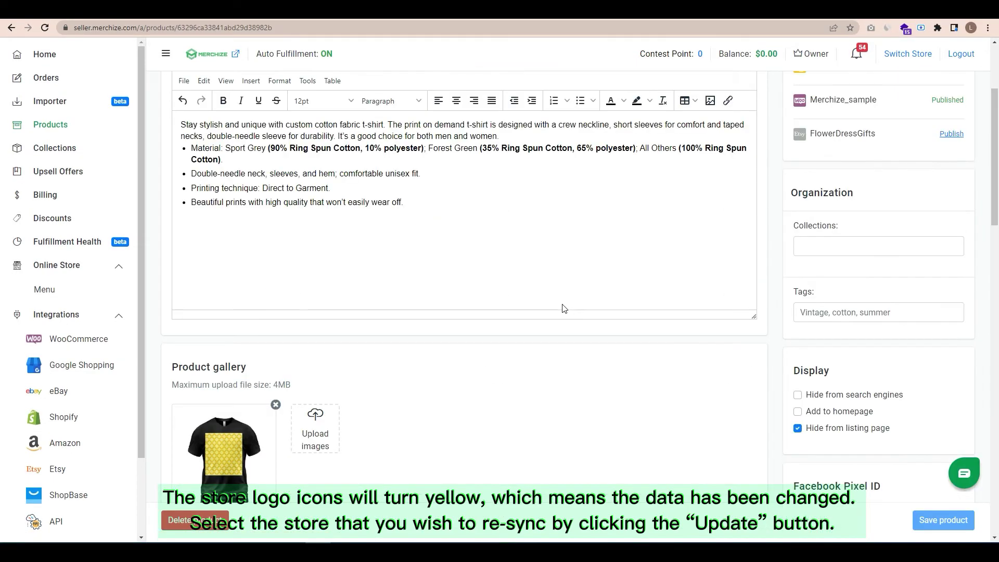
scroll(562, 308, up, 3)
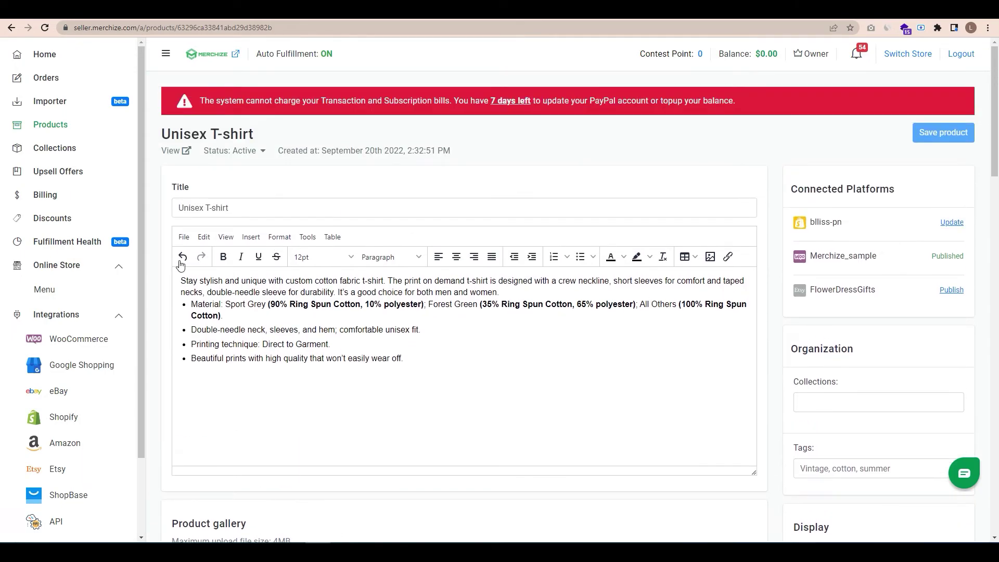
Show the synced-products log listing 13 jobs, including the failed V-Neck create (status 413).
click(54, 127)
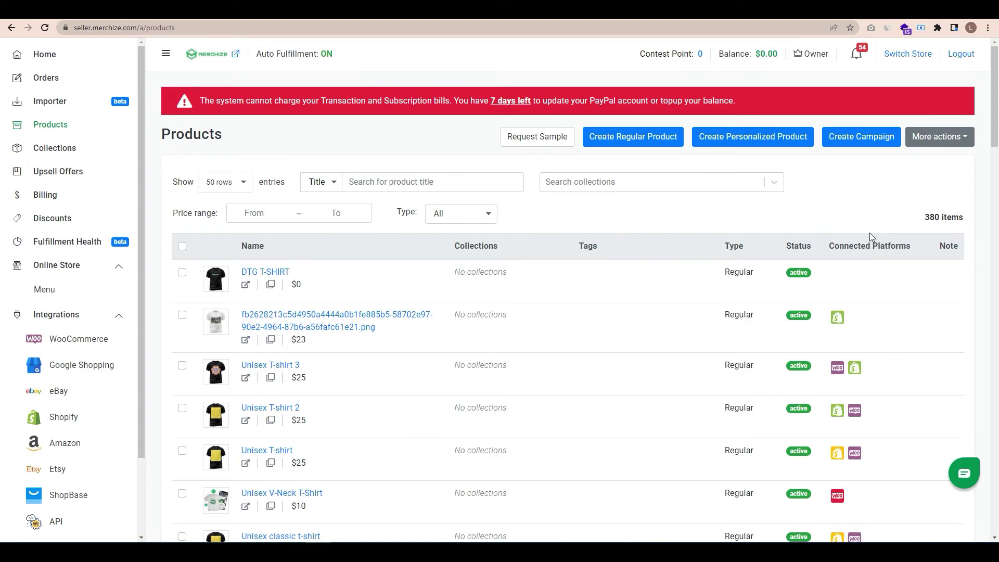
scroll(858, 317, down, 10)
scroll(844, 408, up, 10)
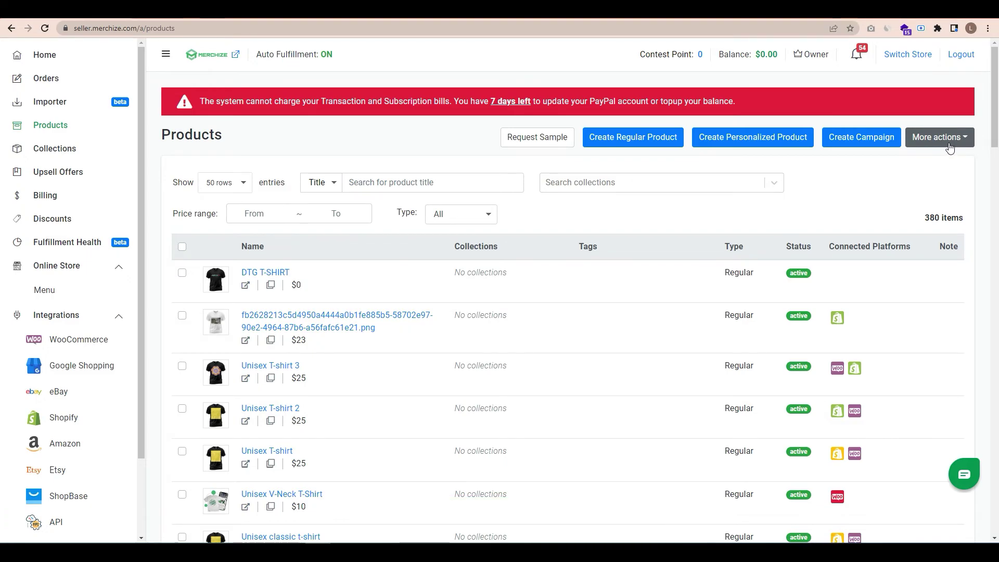
click(949, 148)
click(934, 161)
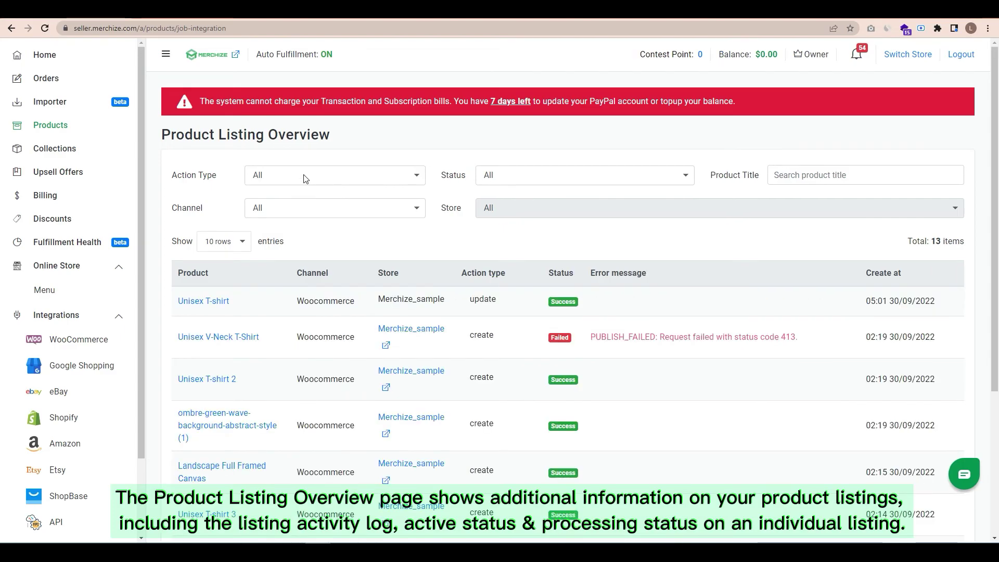
scroll(310, 183, down, 1)
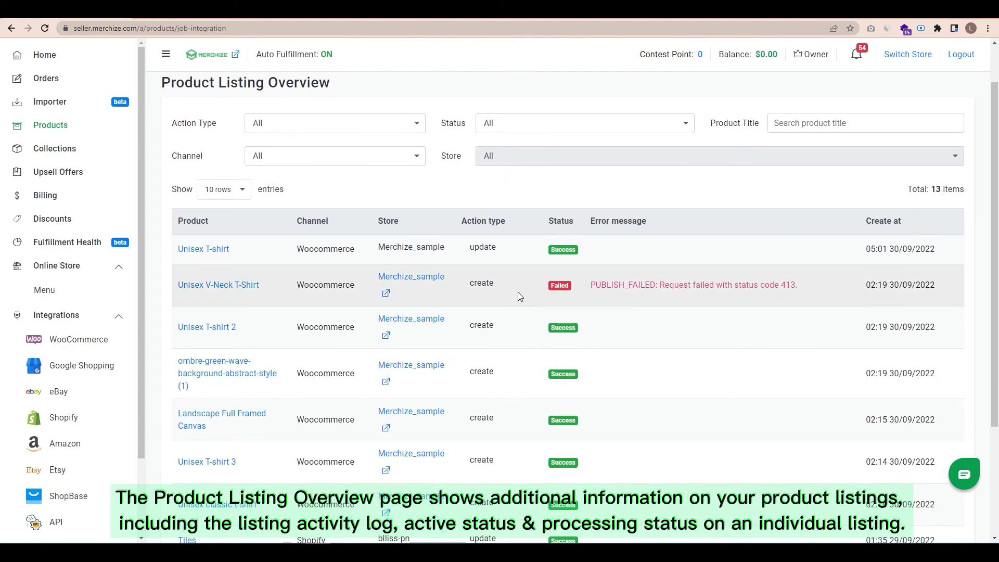
scroll(518, 292, up, 1)
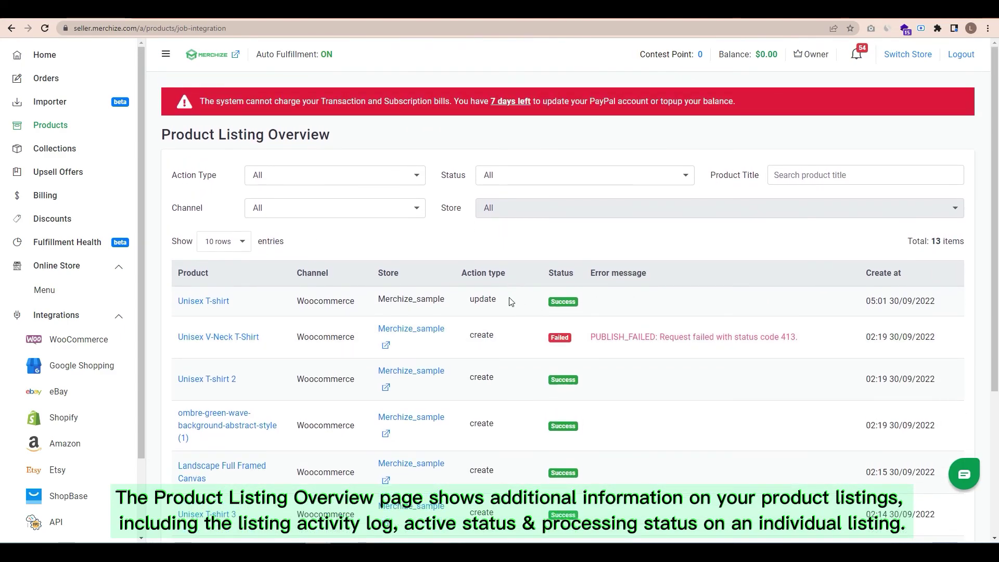